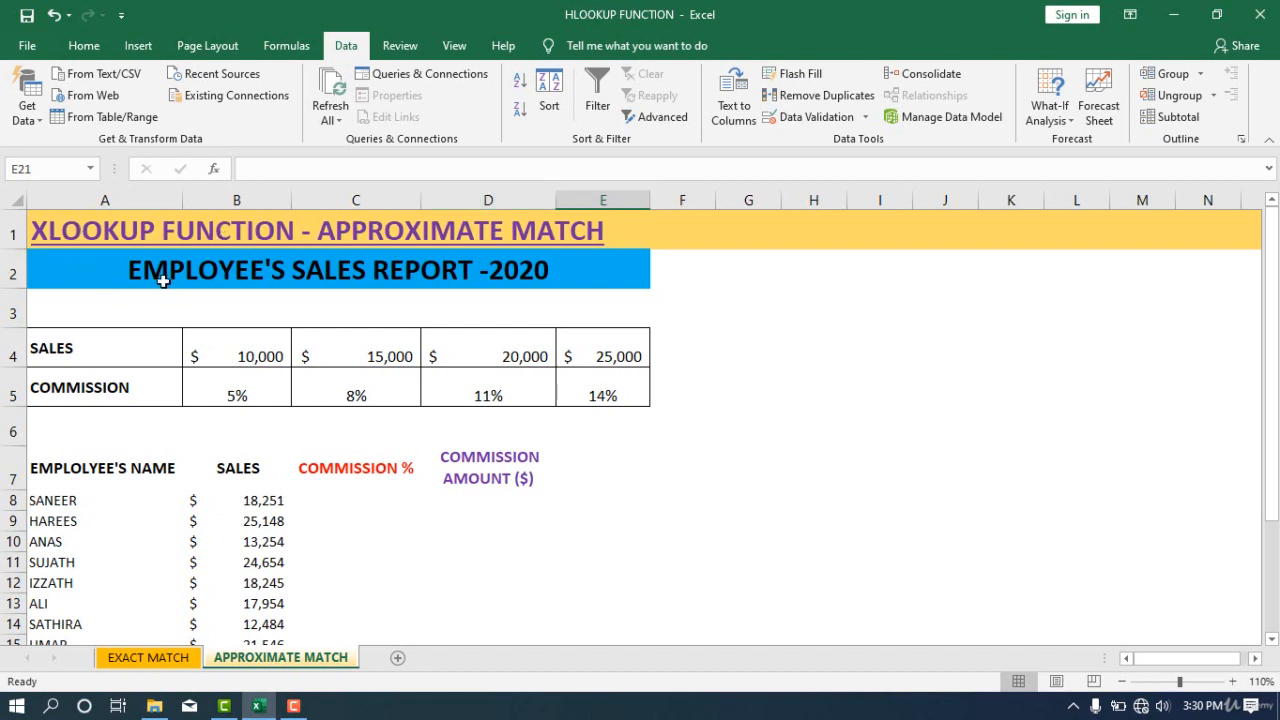
Examine the sales-to-commission rate table and the employee sales list with its empty commission columns
scroll(508, 300, down, 2)
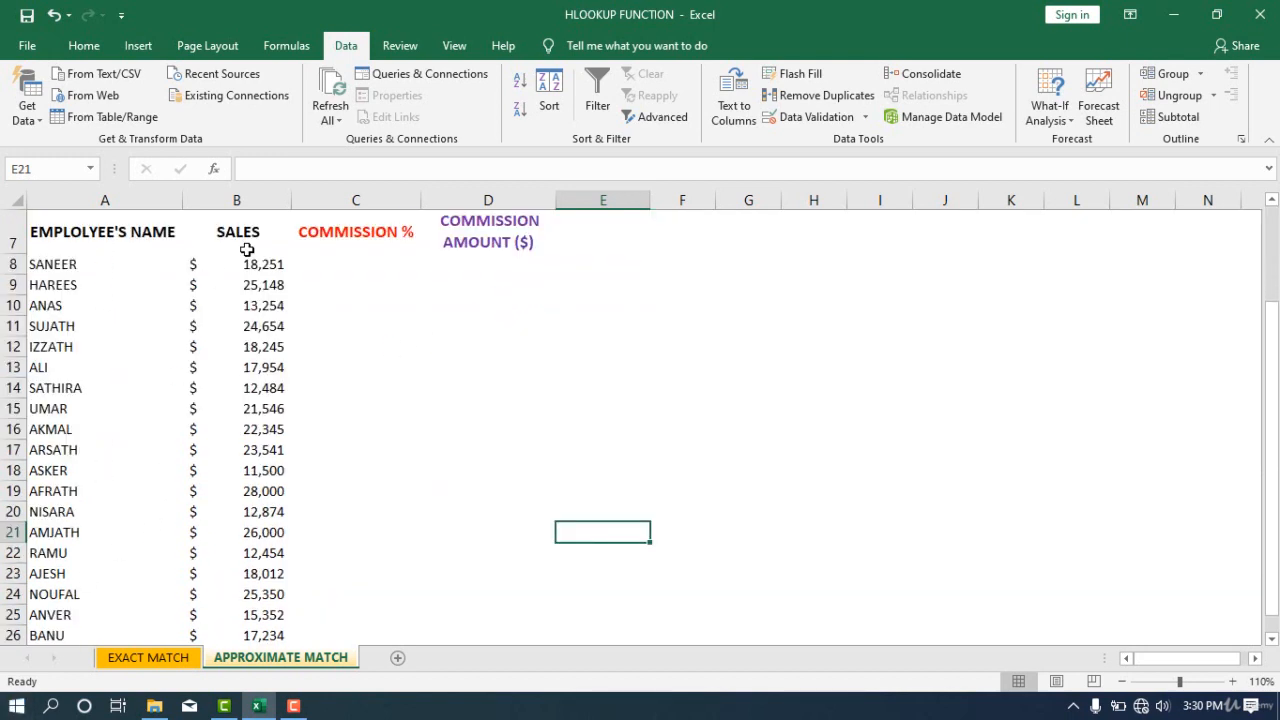
scroll(240, 452, down, 1)
scroll(240, 456, up, 2)
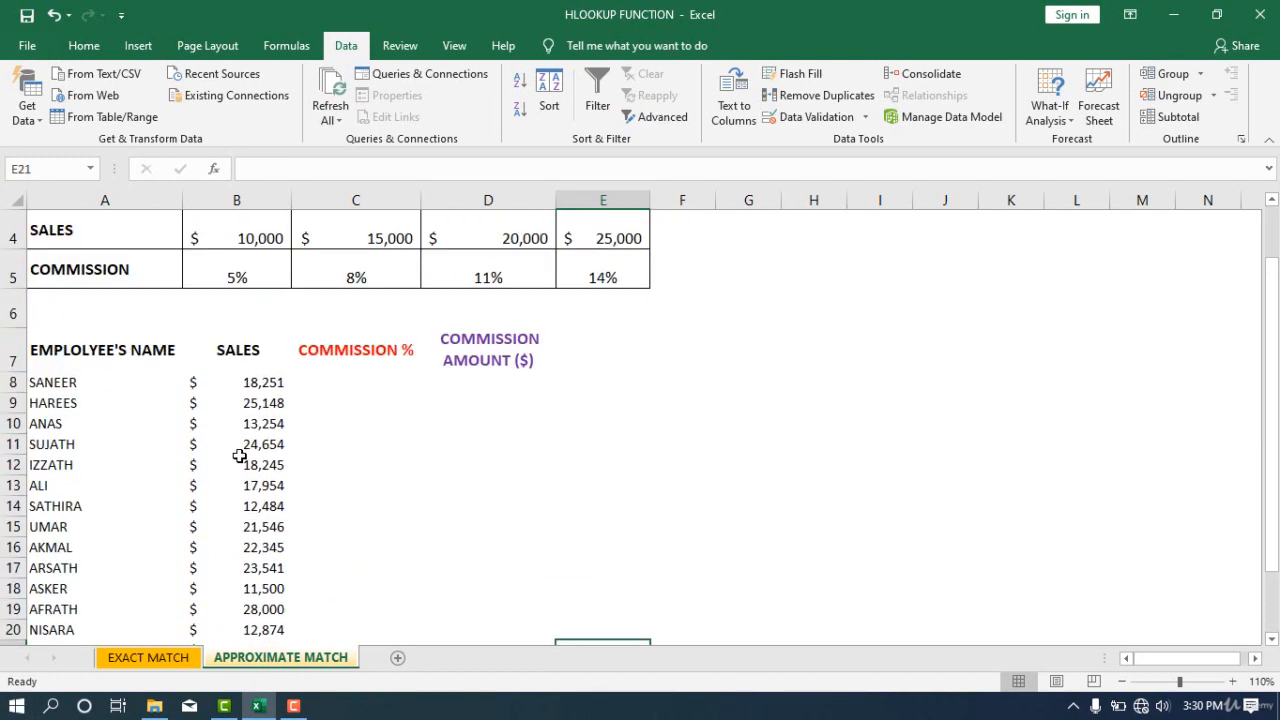
scroll(360, 394, up, 1)
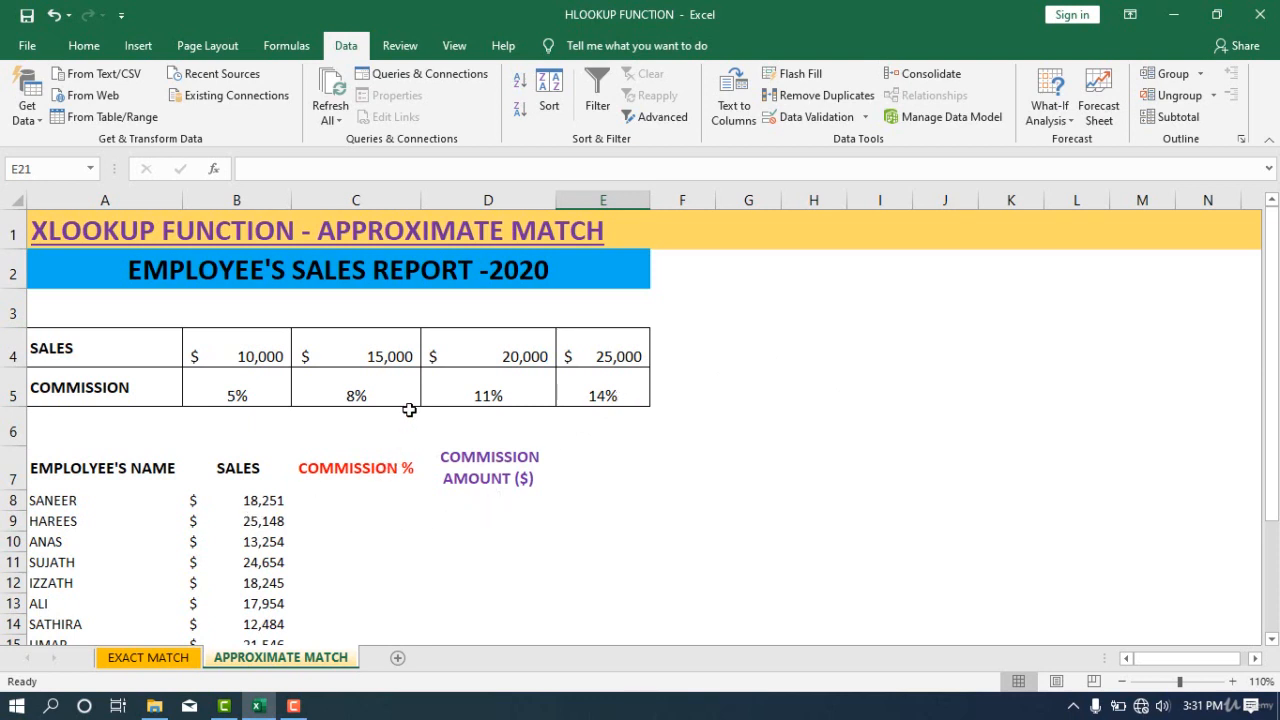
scroll(409, 410, down, 1)
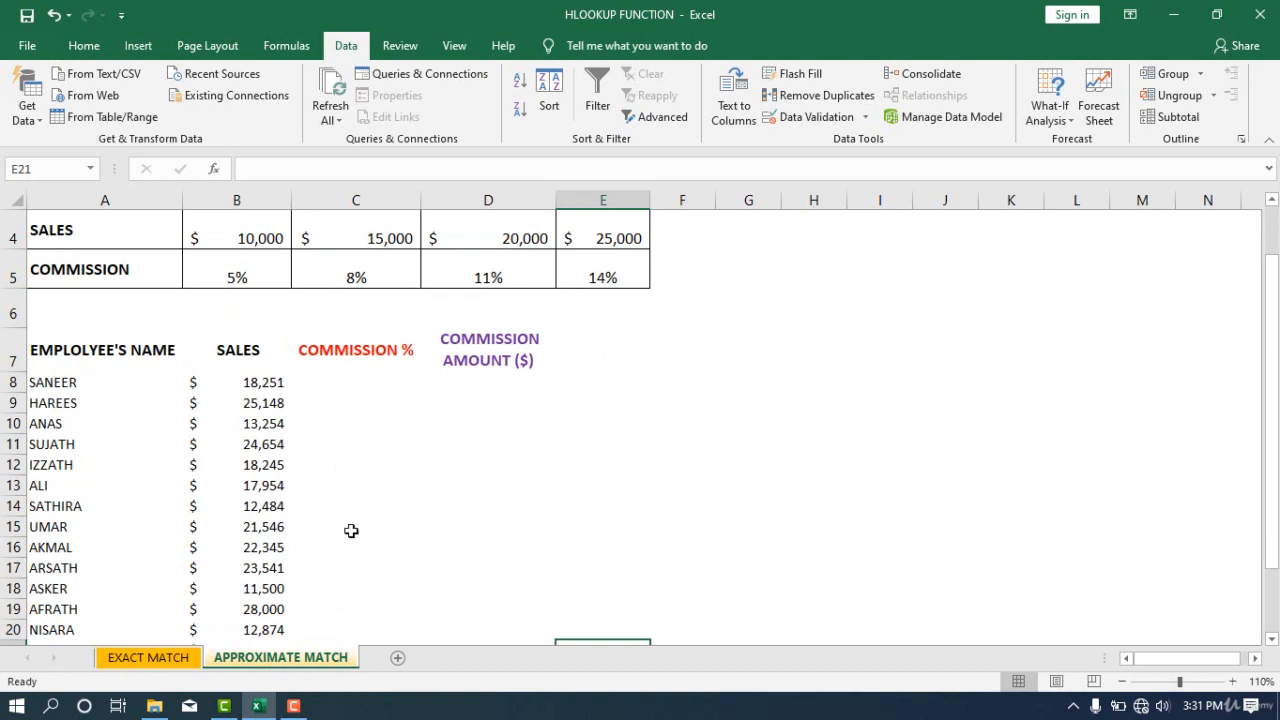
scroll(349, 443, up, 1)
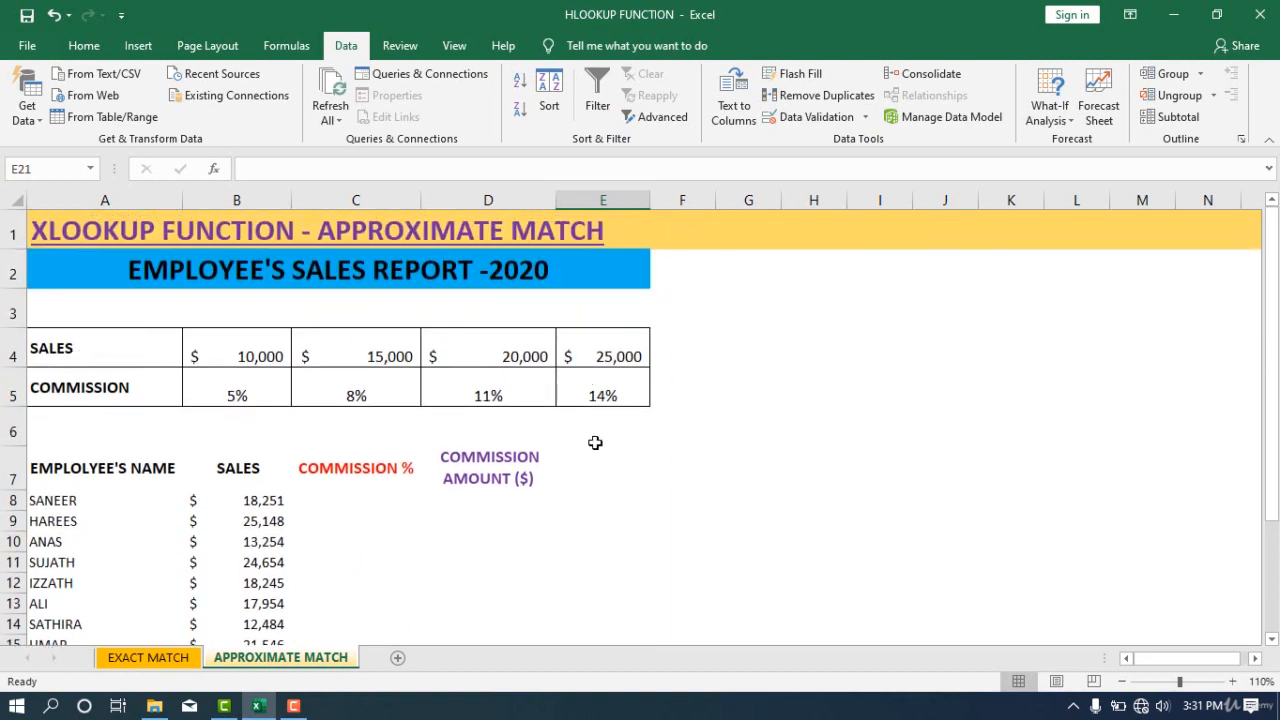
scroll(523, 451, down, 1)
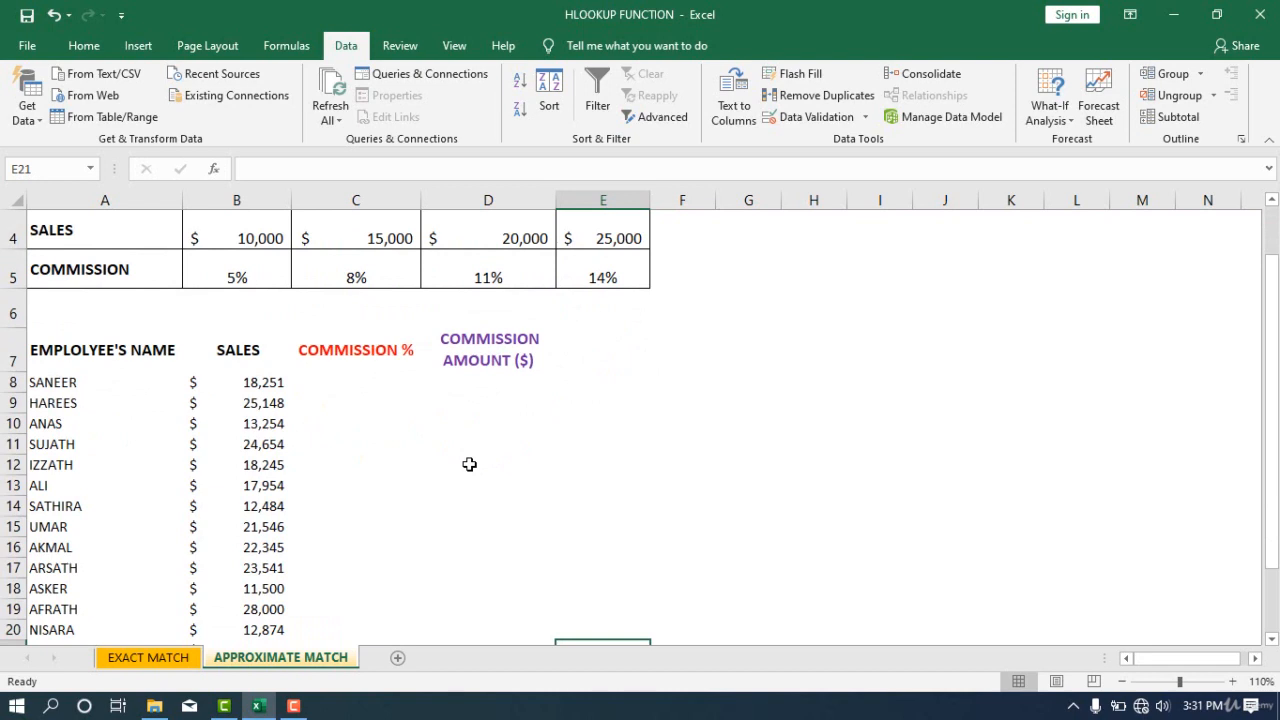
scroll(469, 464, up, 1)
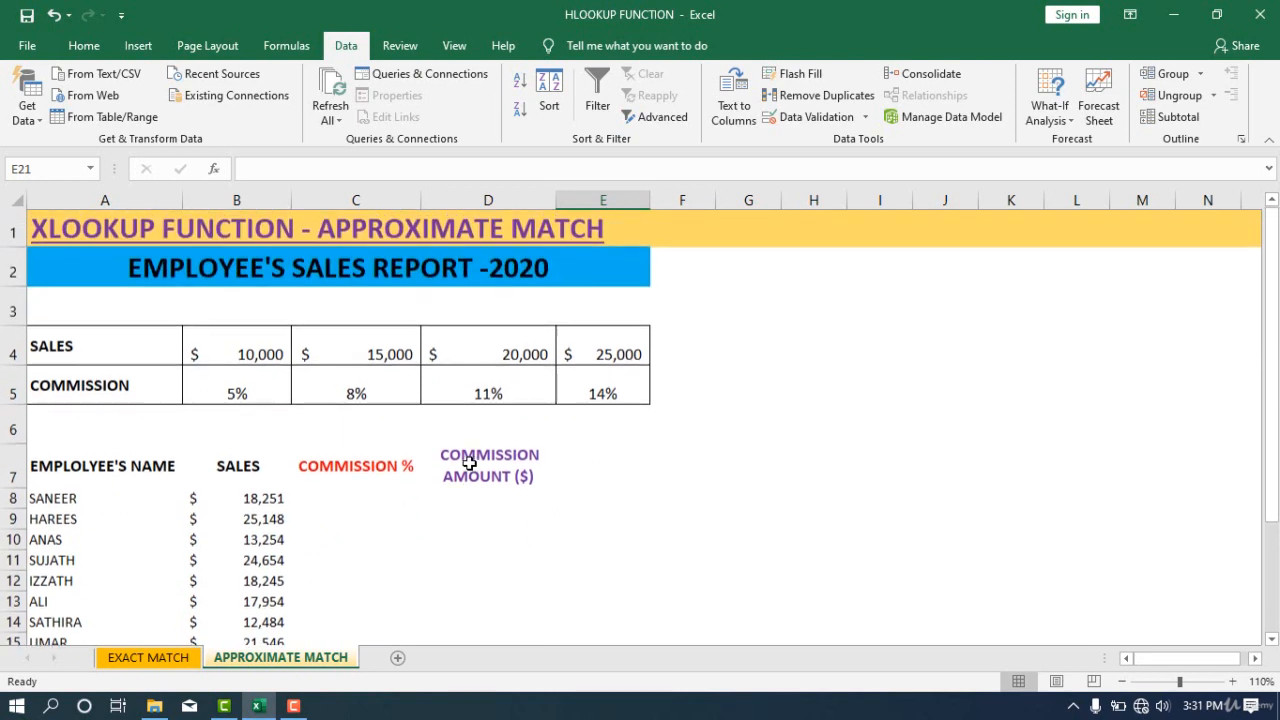
Begin an HLOOKUP formula in cell C8, the first cell under COMMISSION %
click(351, 515)
click(342, 501)
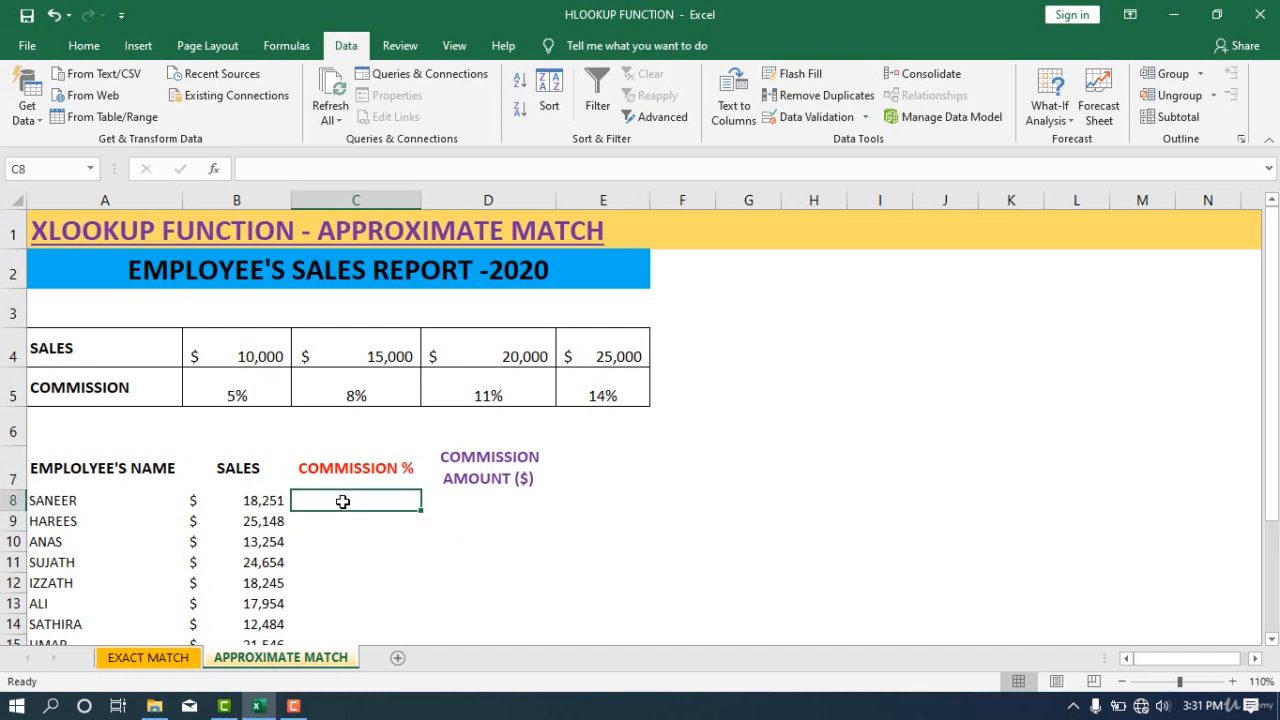
text(=)
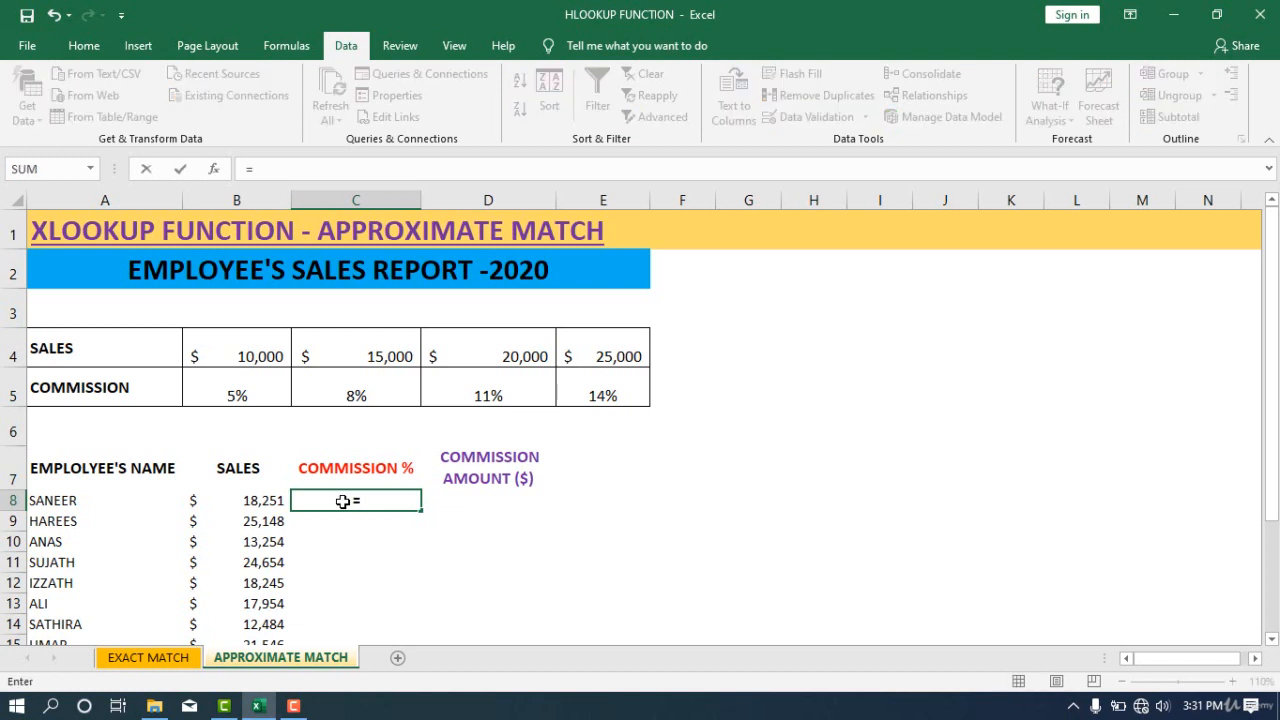
text(H,LOO)
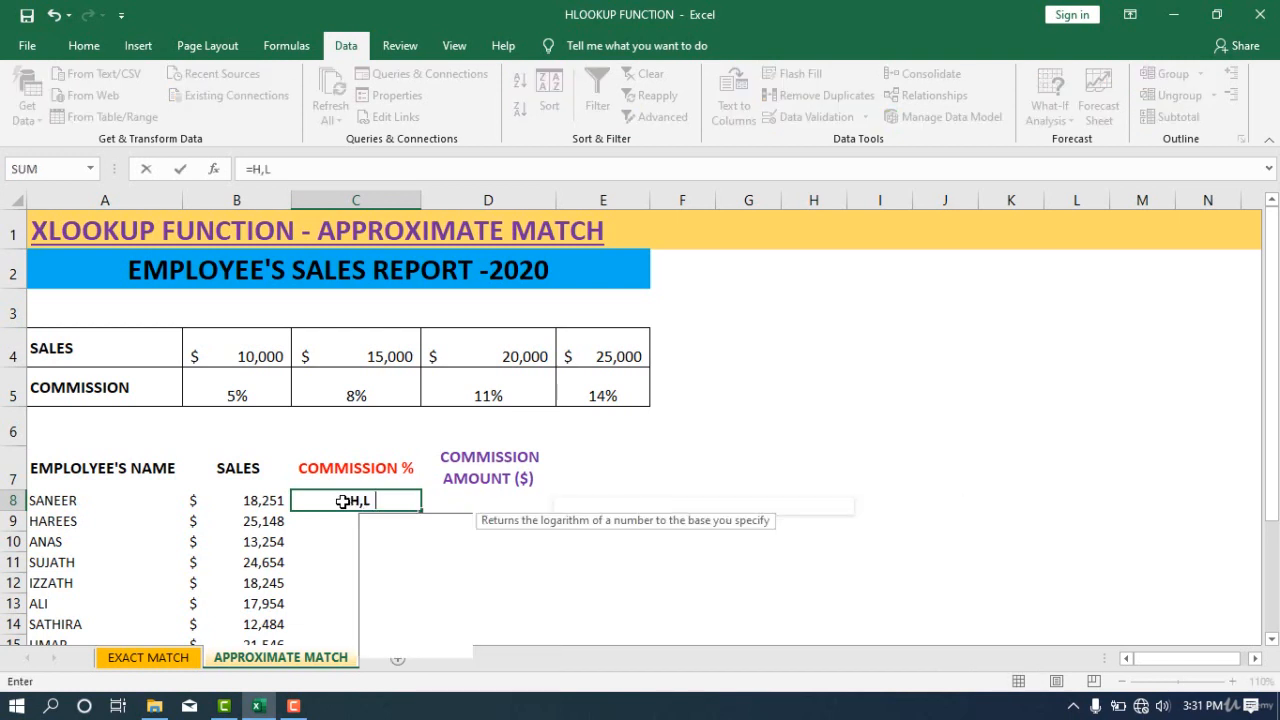
key(BackSpace)
key(BackSpace)
key(BackSpace)
key(BackSpace)
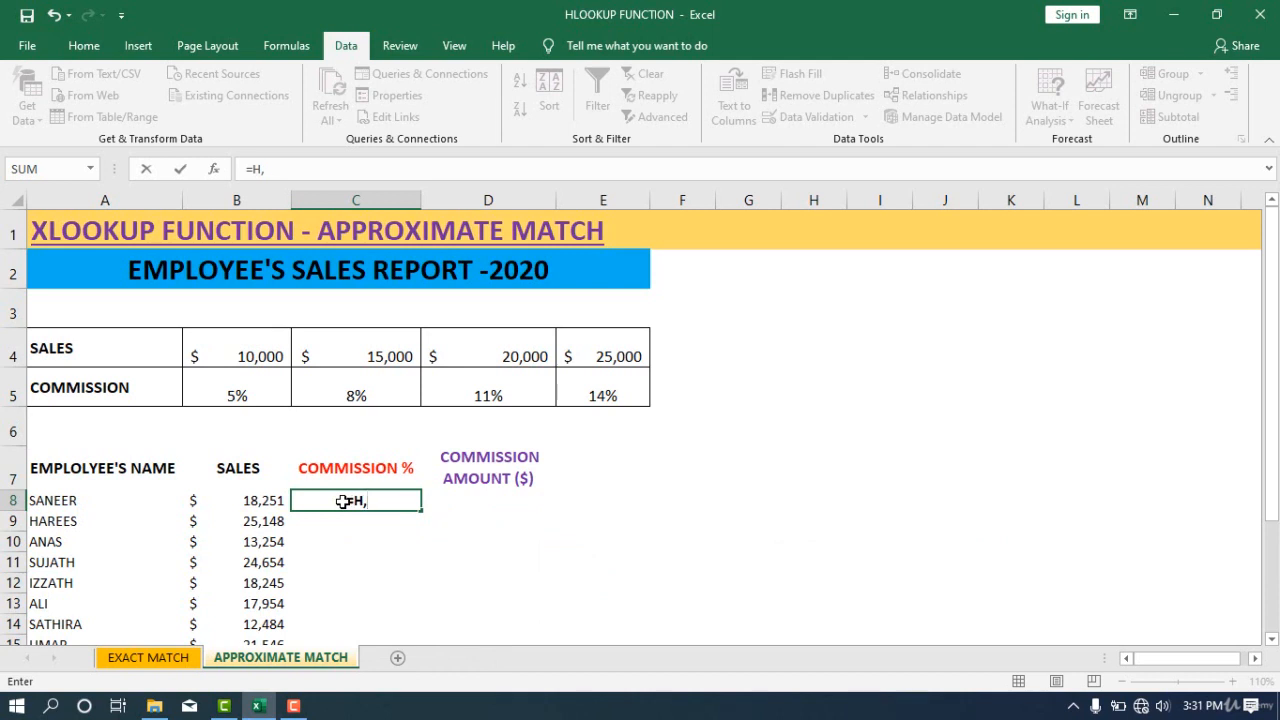
text(LOOKUP)
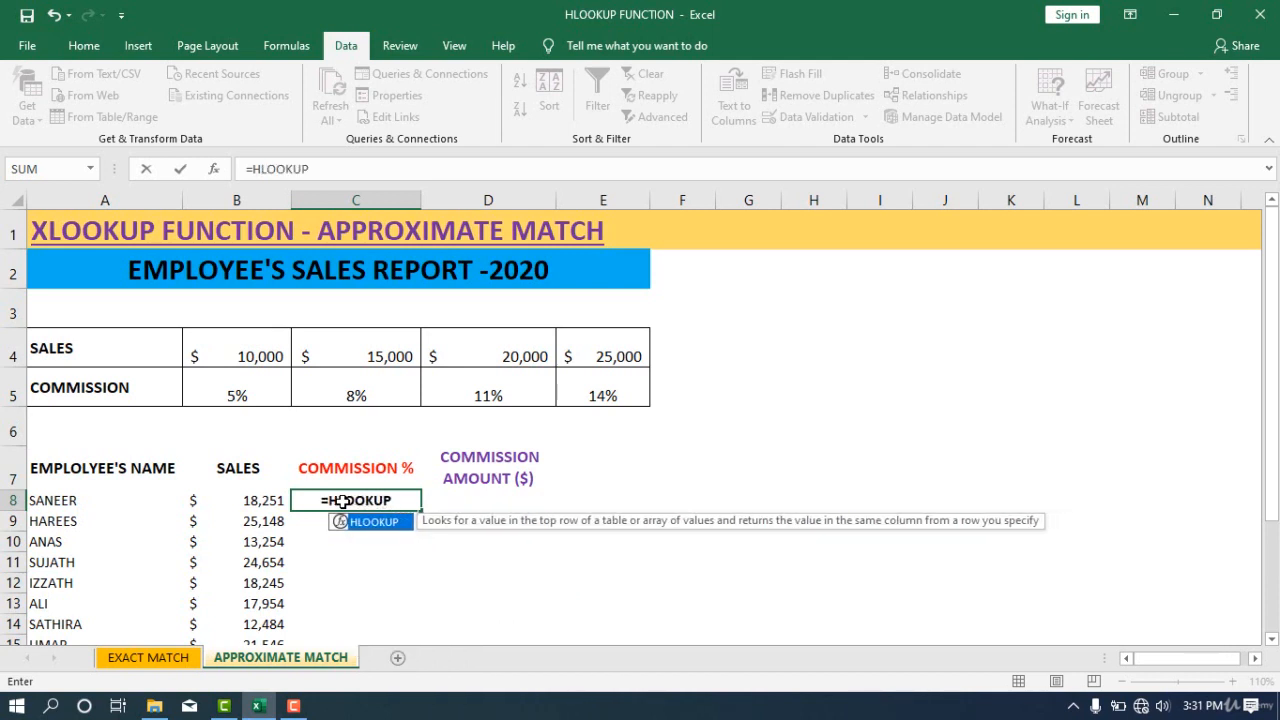
text(()
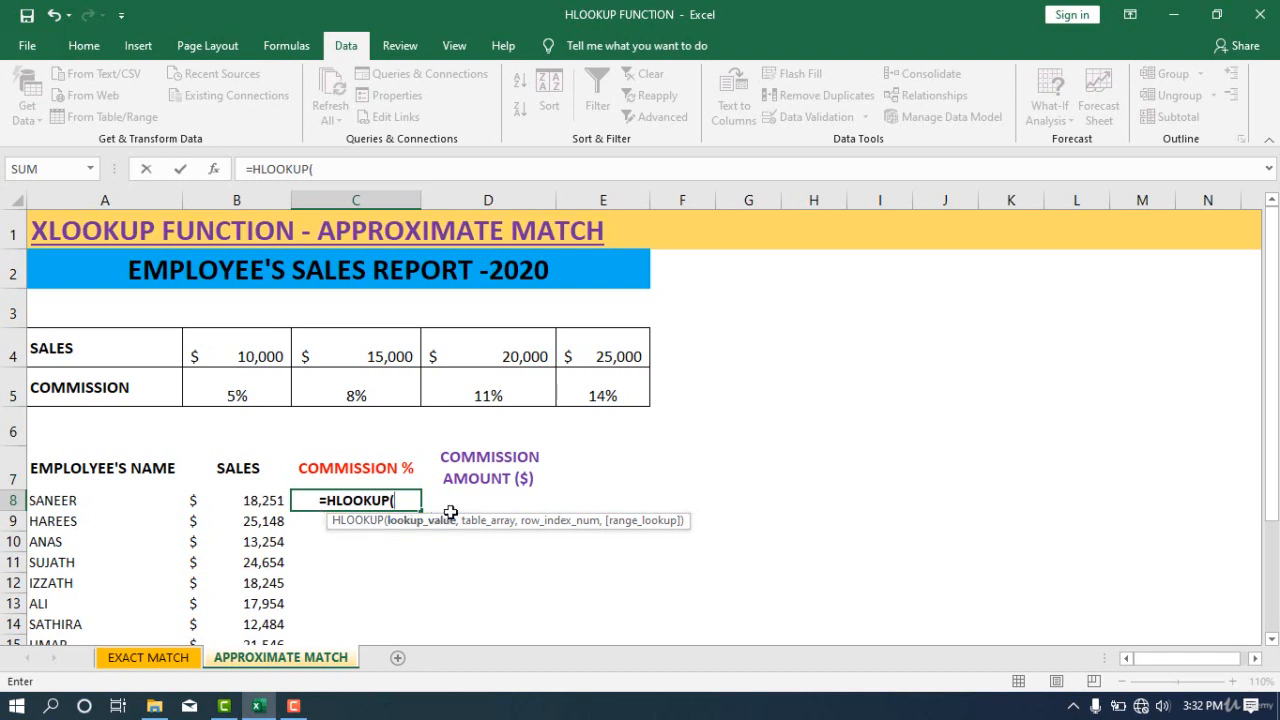
Complete the HLOOKUP formula in C8 with lookup value B8, table array B4:E5, row index 2 and TRUE for approximate match
click(243, 503)
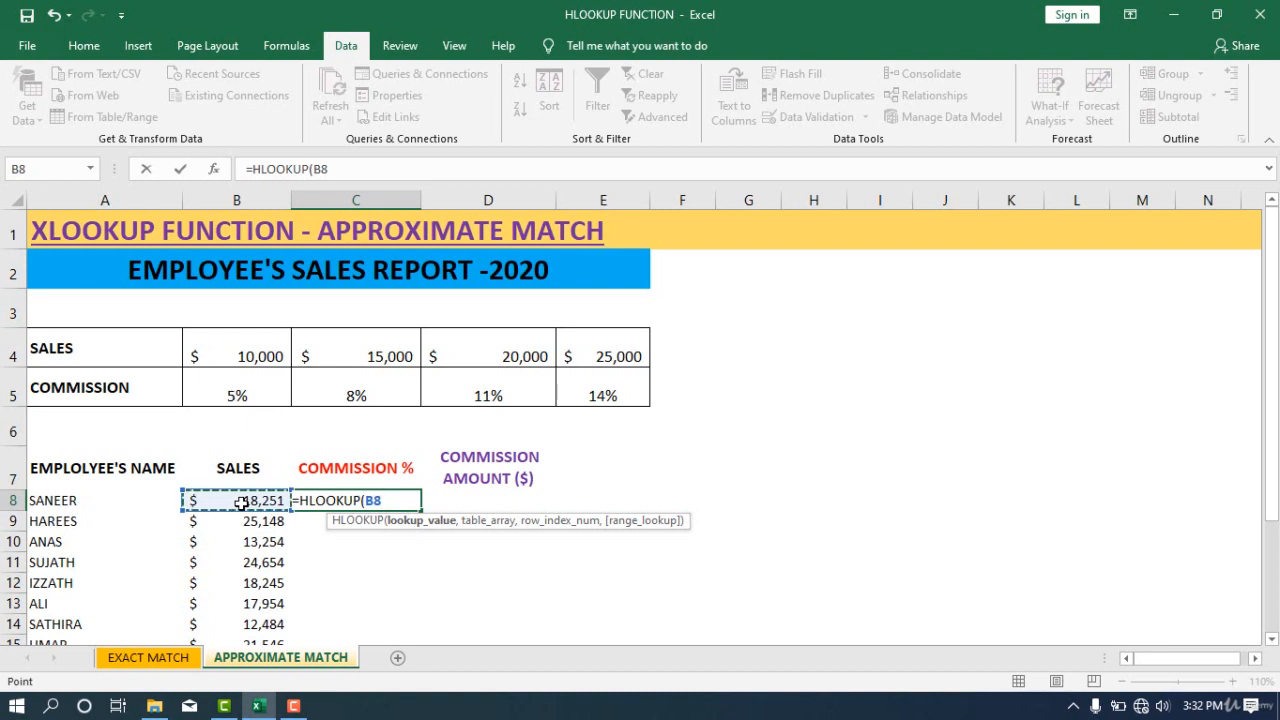
text(,)
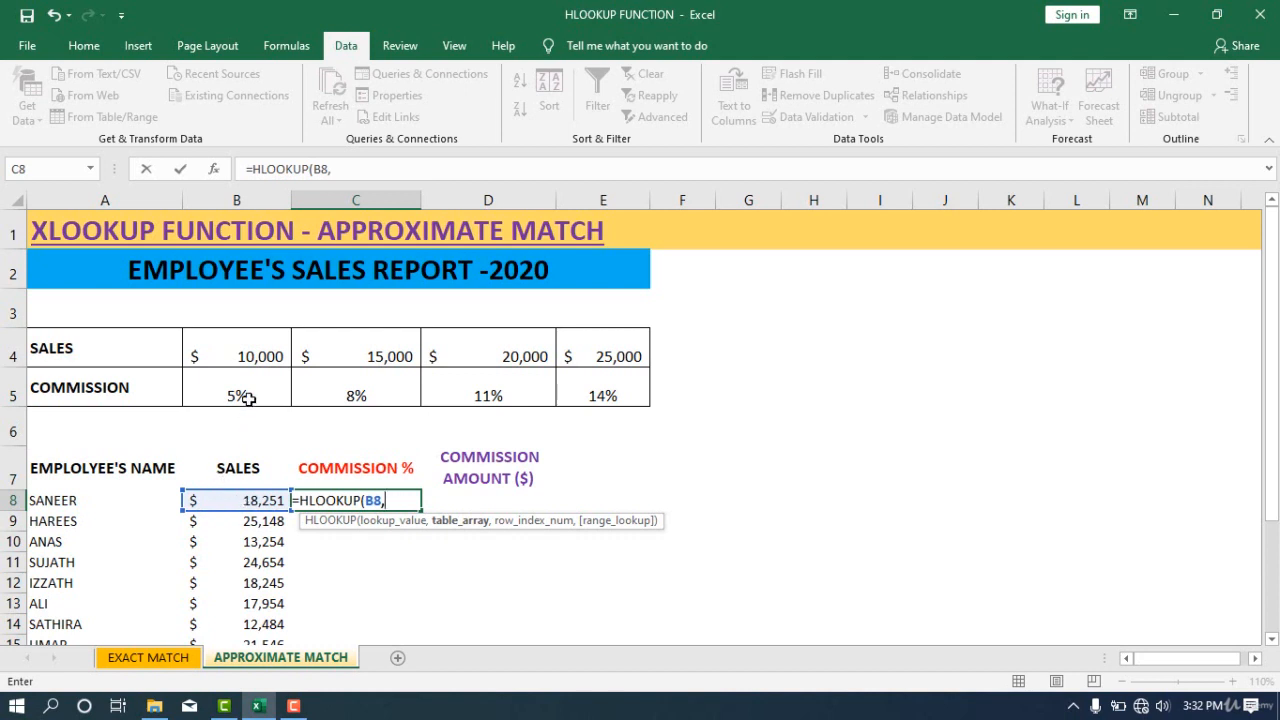
drag(257, 361, 618, 400)
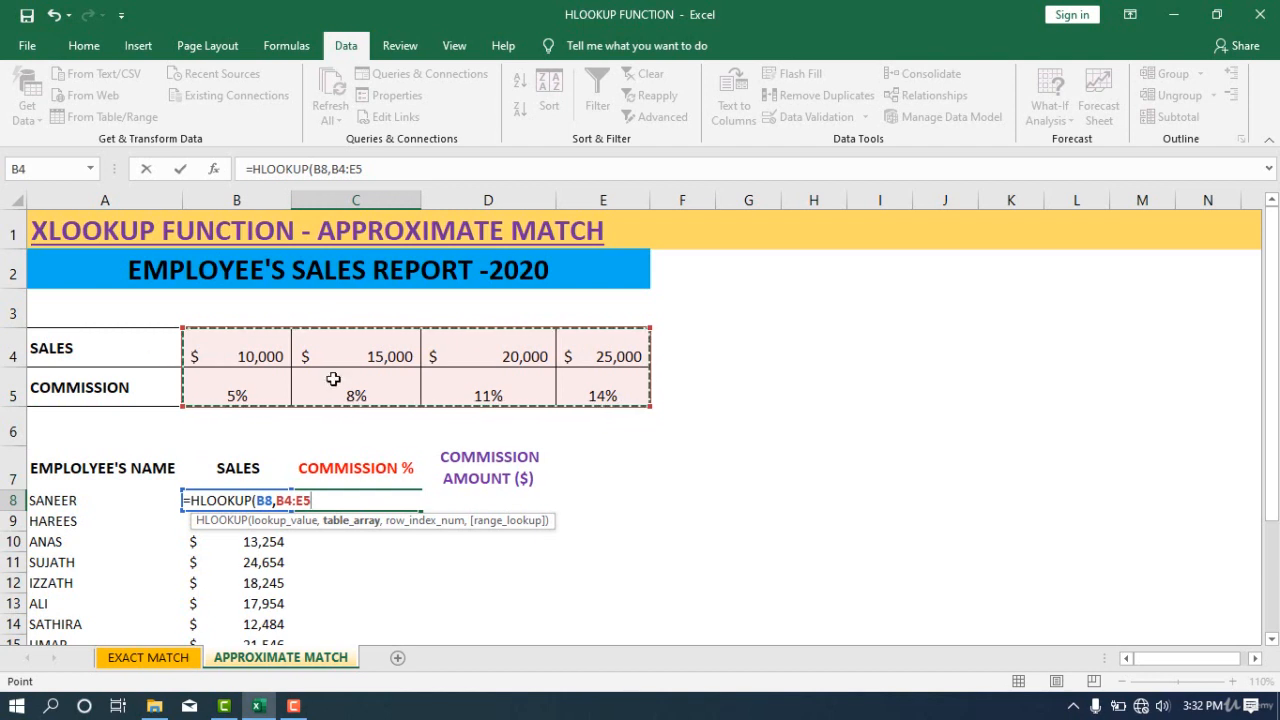
text(,)
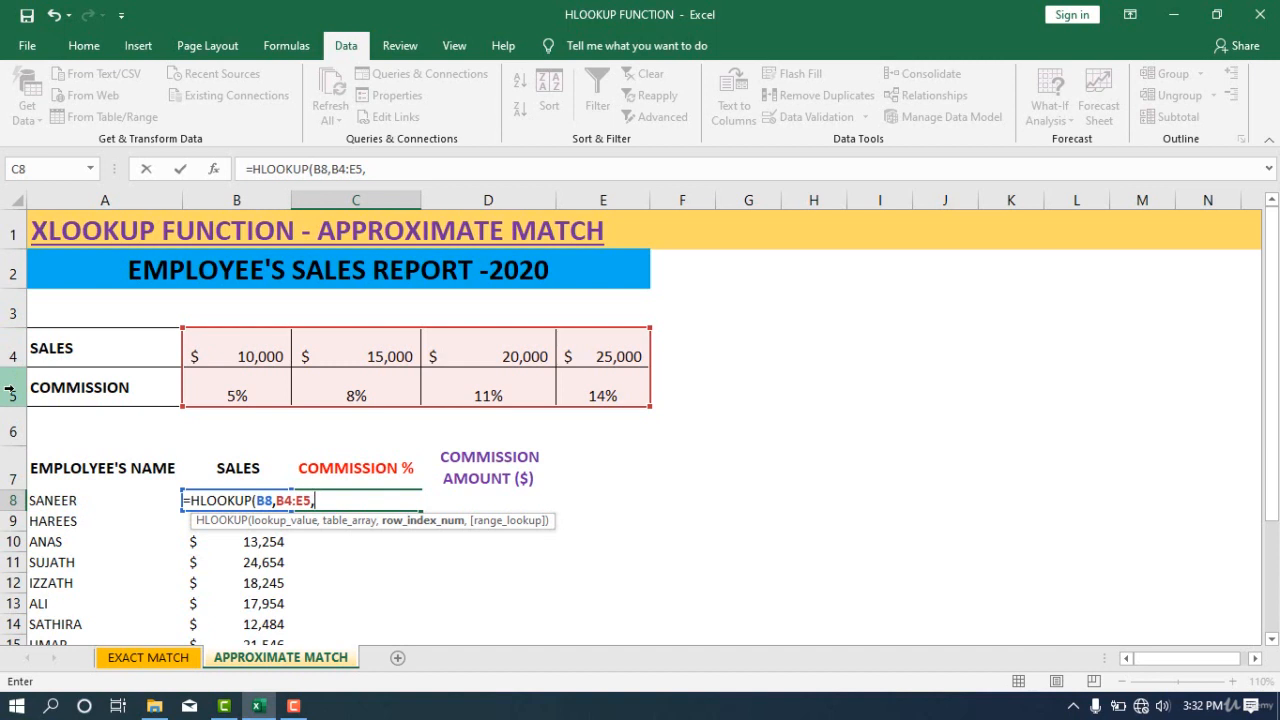
text(2,)
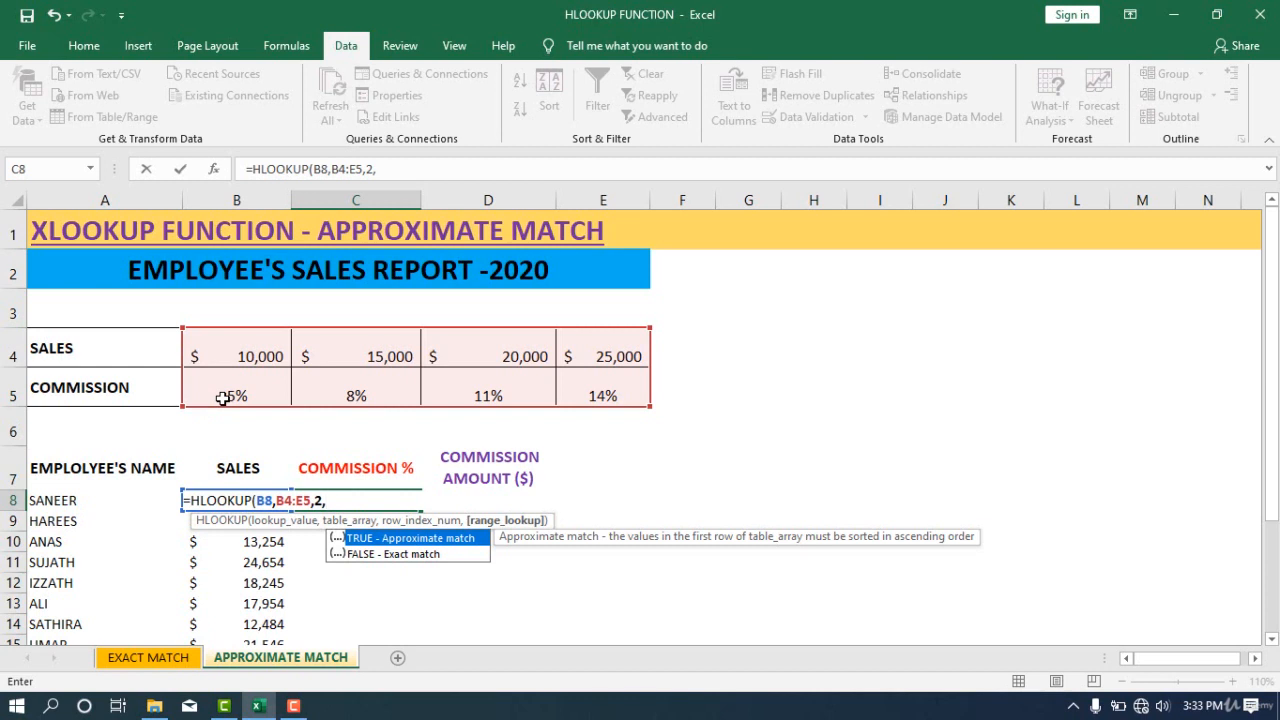
double_click(430, 539)
text())
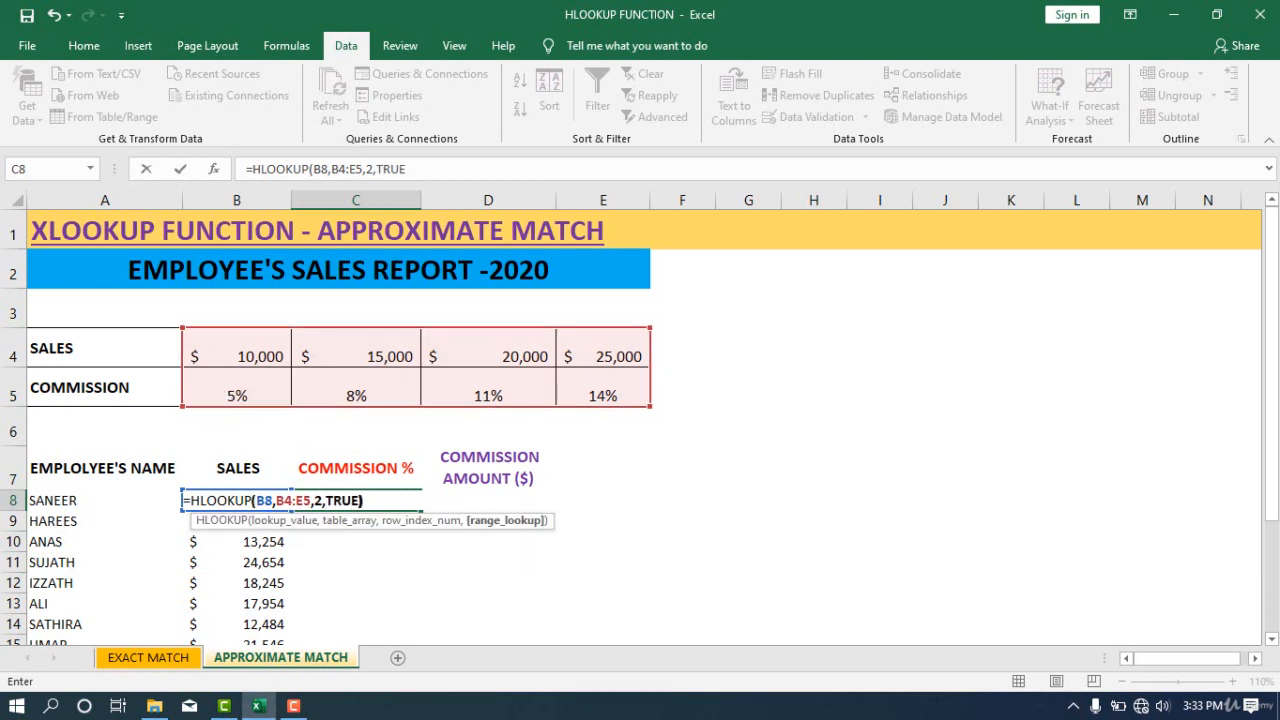
key(Return)
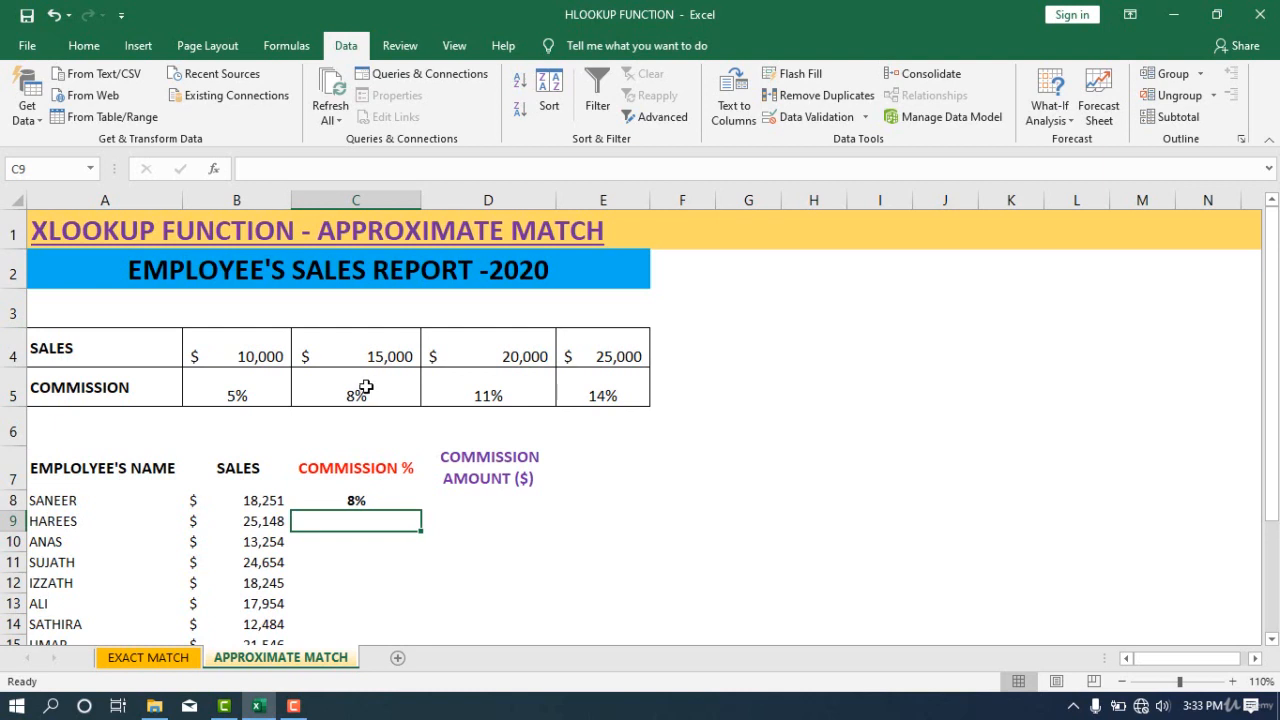
Make the table array in the C8 HLOOKUP formula absolute as $B$4:$E$5
click(357, 498)
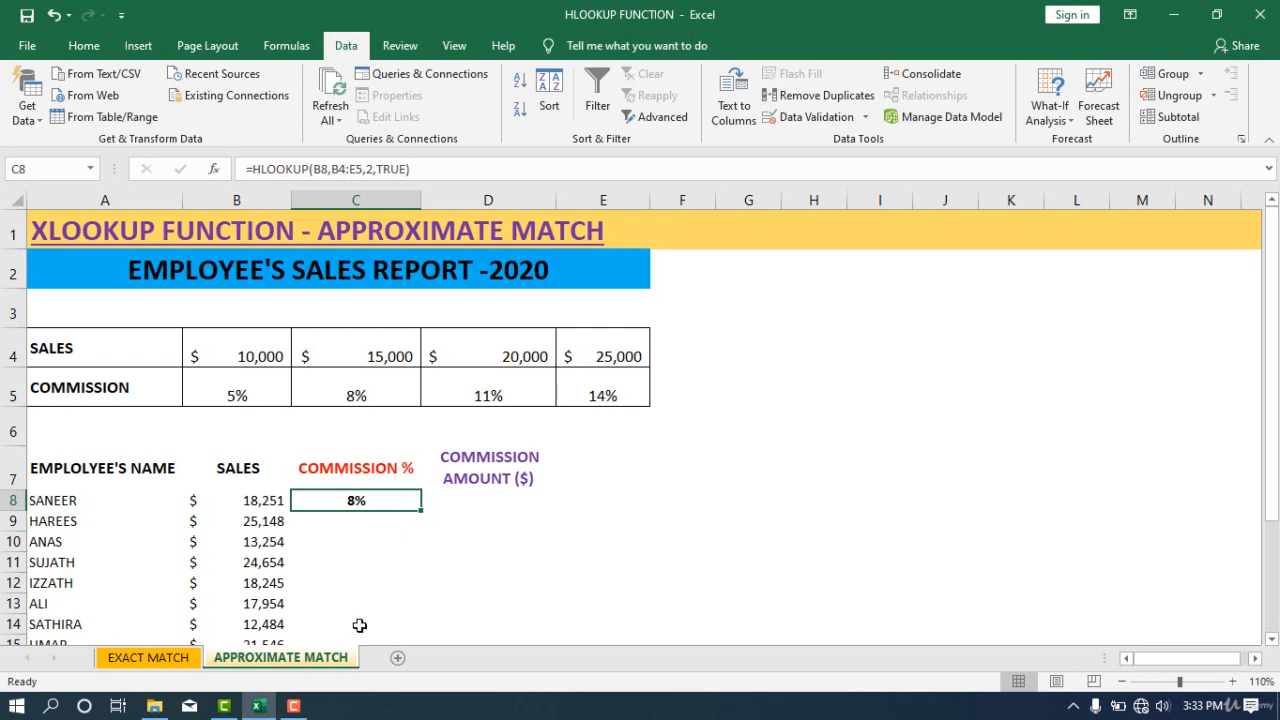
double_click(386, 503)
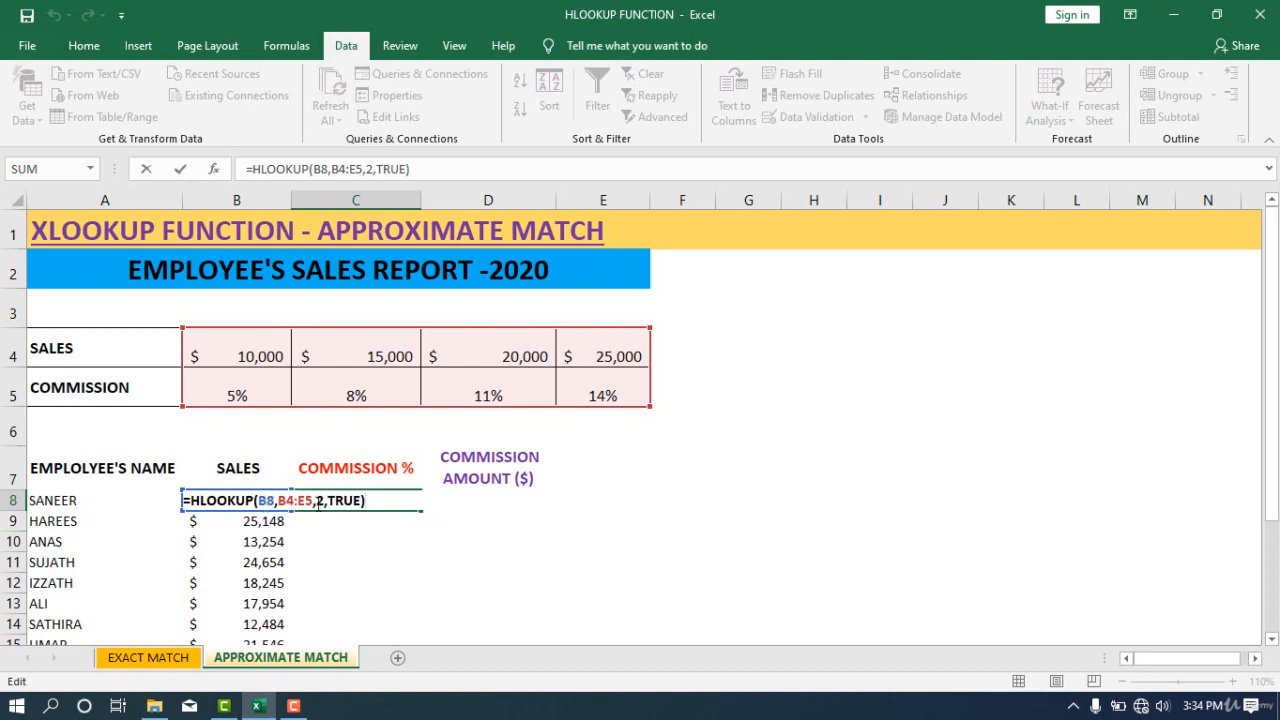
drag(314, 502, 277, 502)
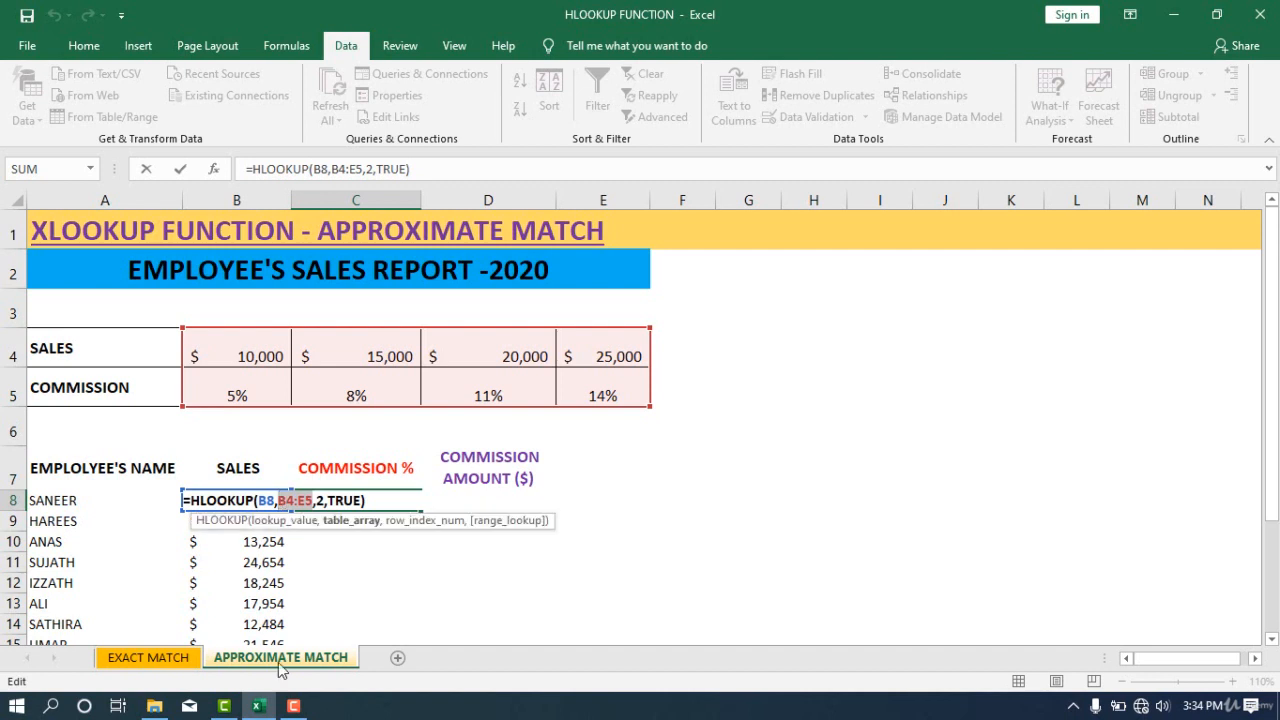
key(F4)
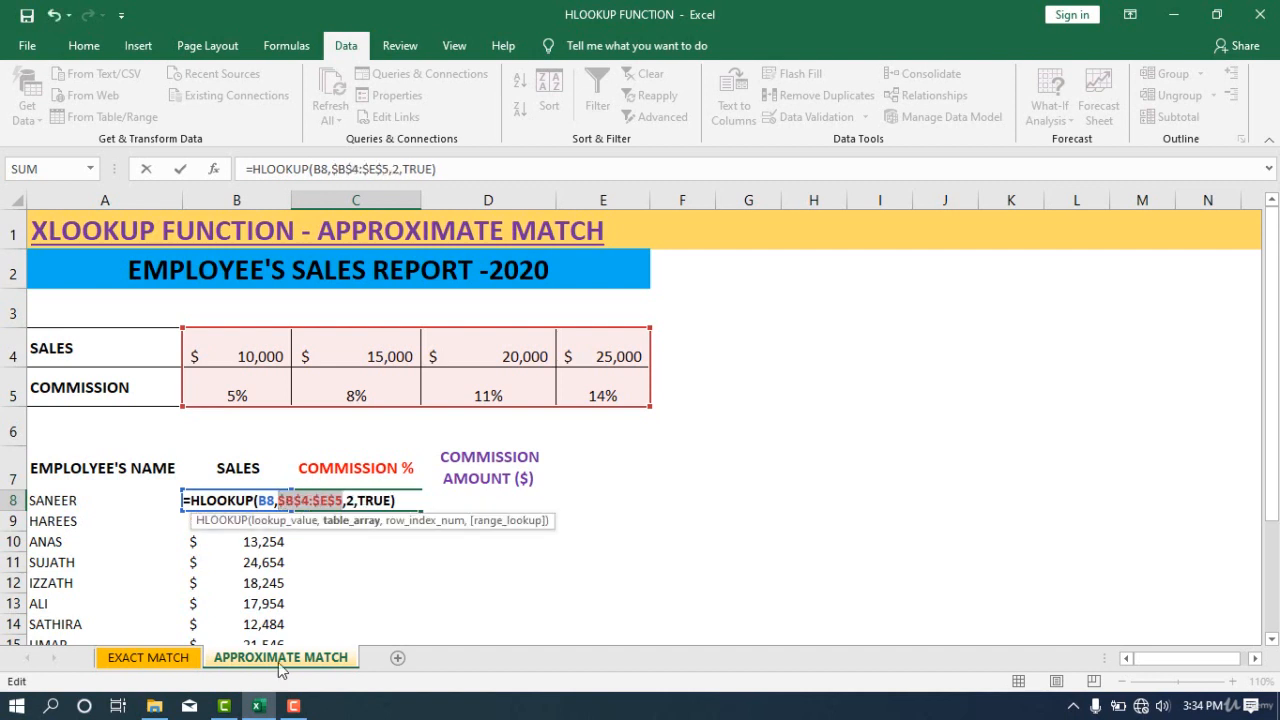
click(355, 502)
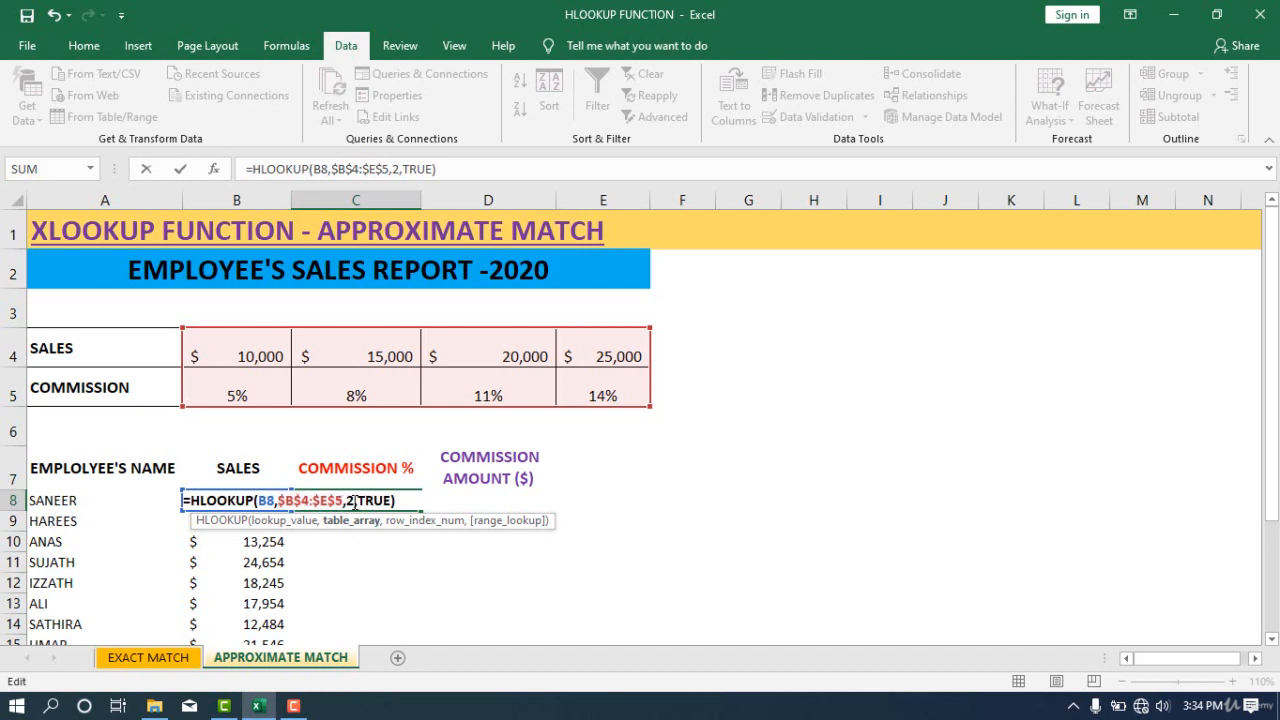
click(336, 501)
key(Return)
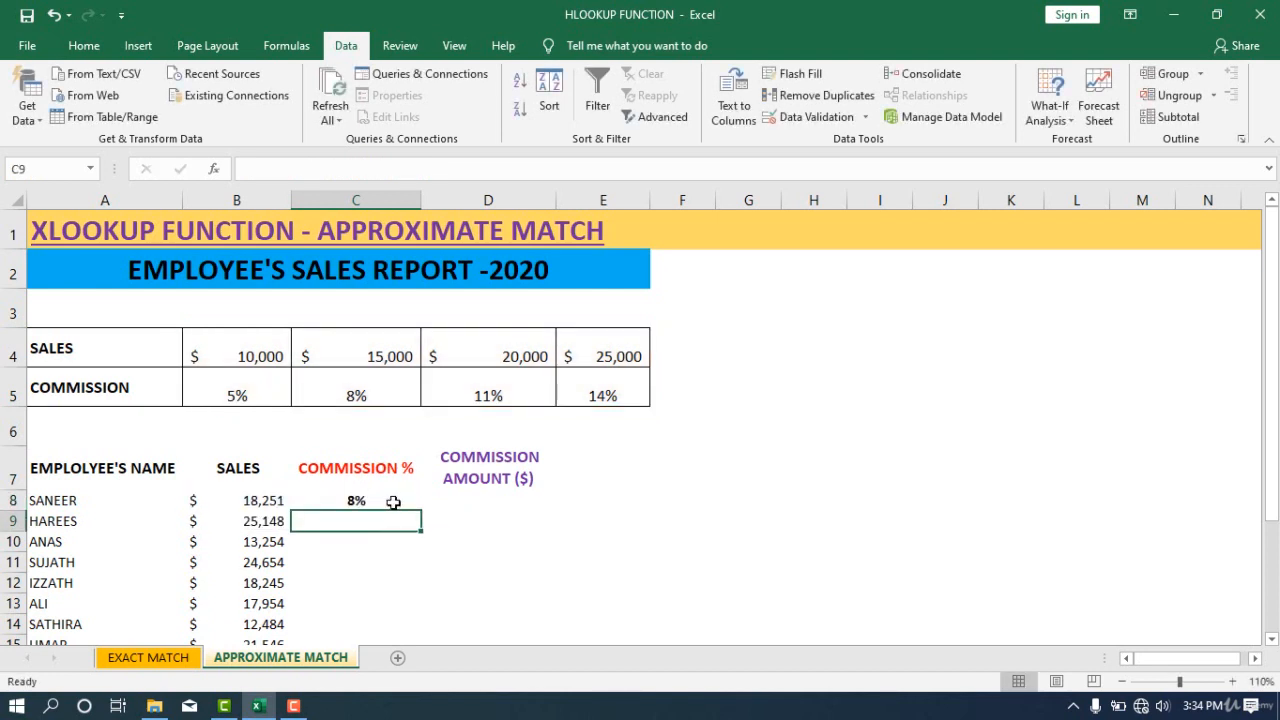
Fill the C8 formula down the COMMISSION % column through C27 and check the copies in C9 and C10
click(404, 505)
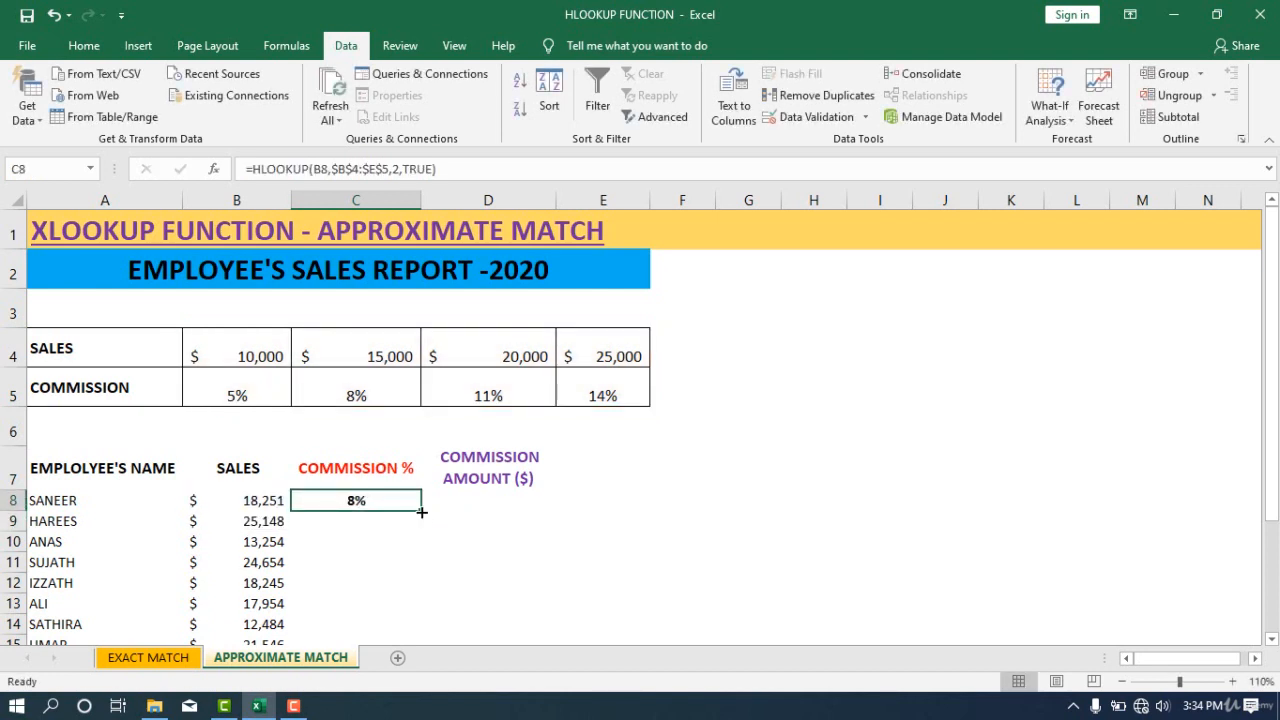
double_click(421, 511)
scroll(336, 532, down, 3)
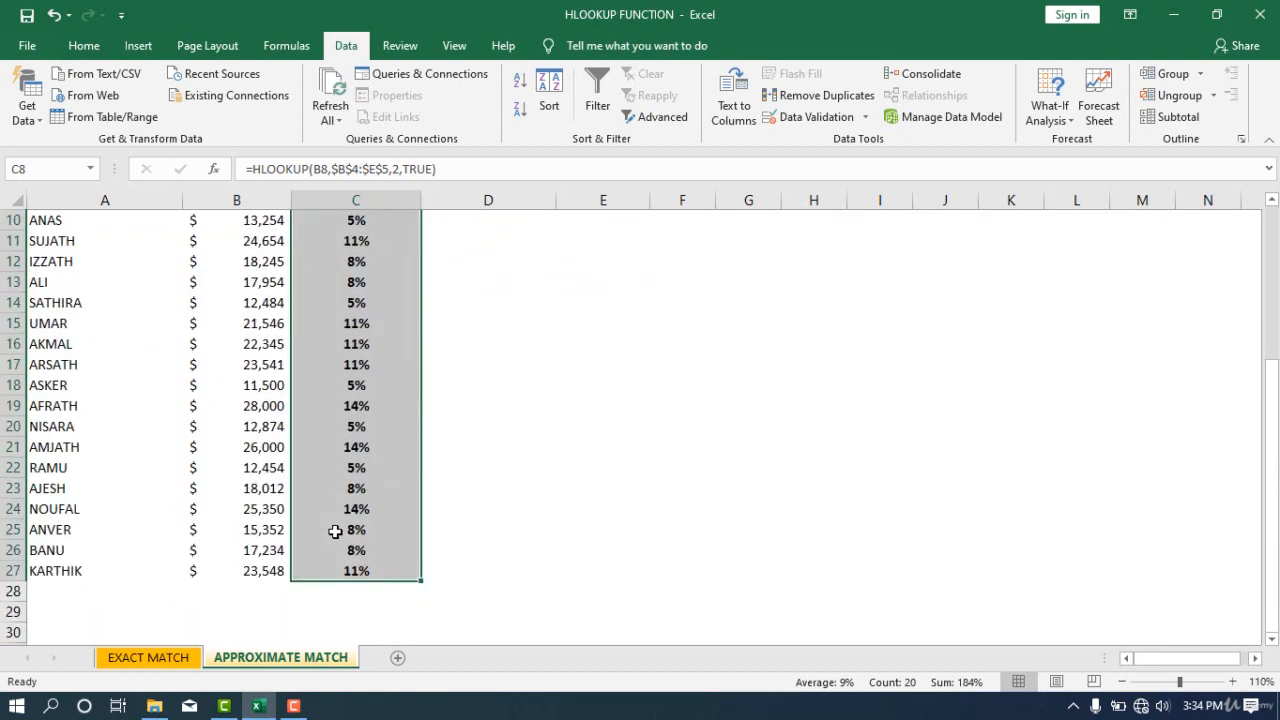
scroll(336, 532, up, 3)
click(352, 521)
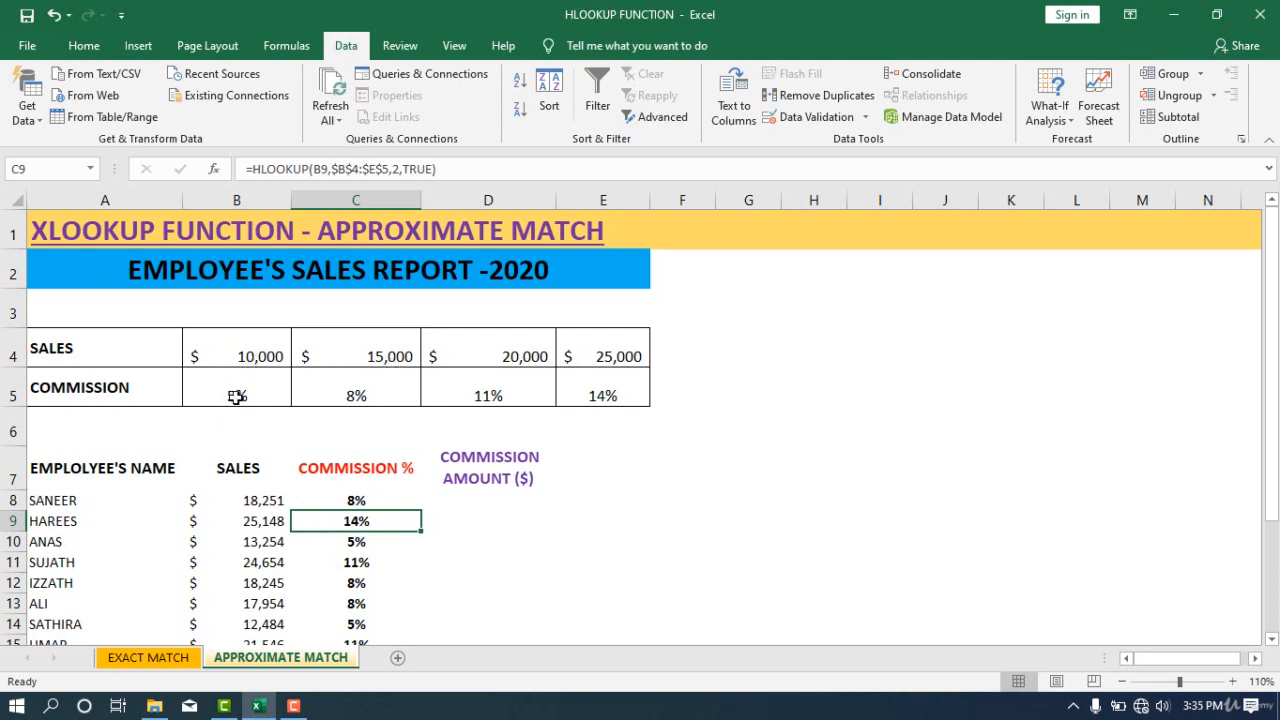
click(361, 544)
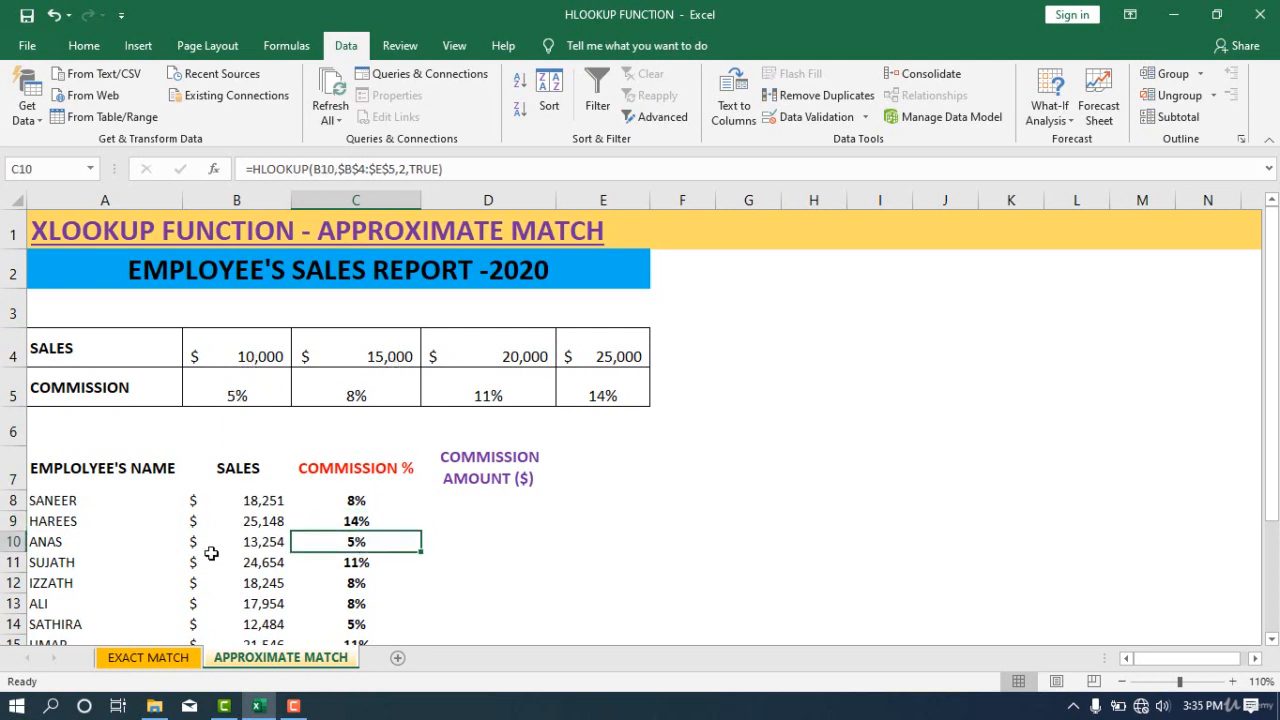
scroll(311, 595, down, 1)
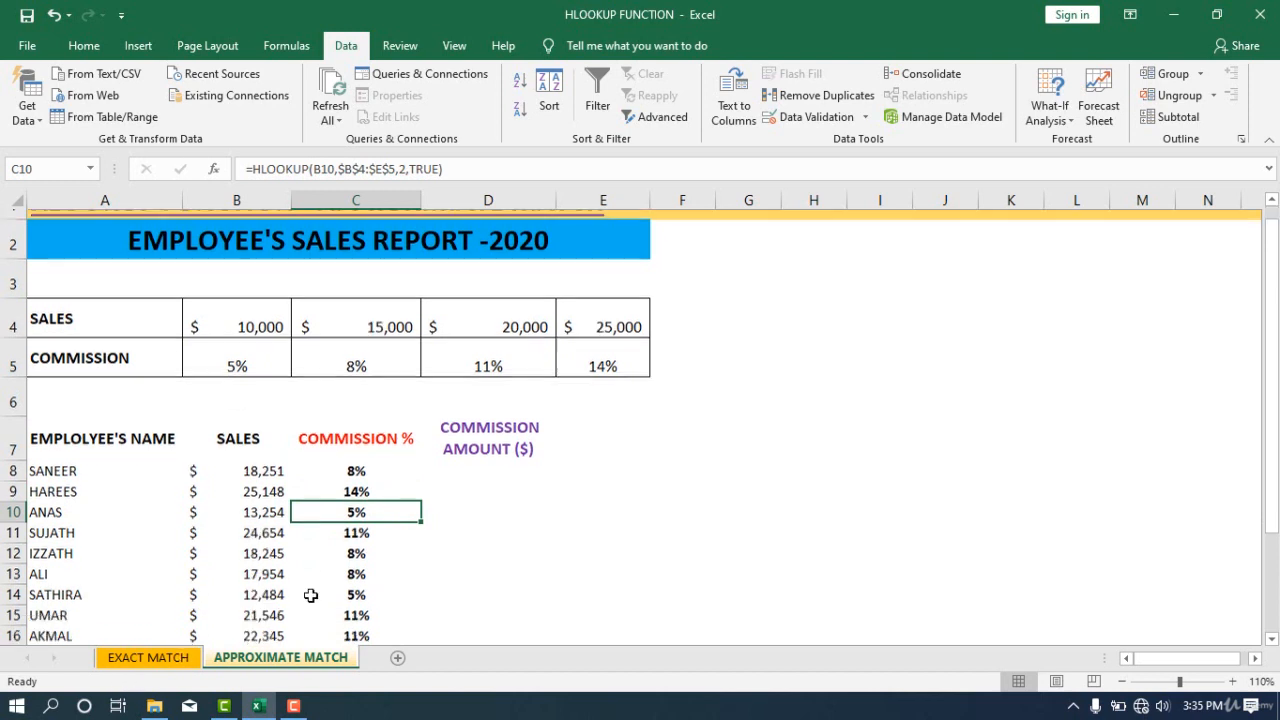
scroll(311, 595, up, 1)
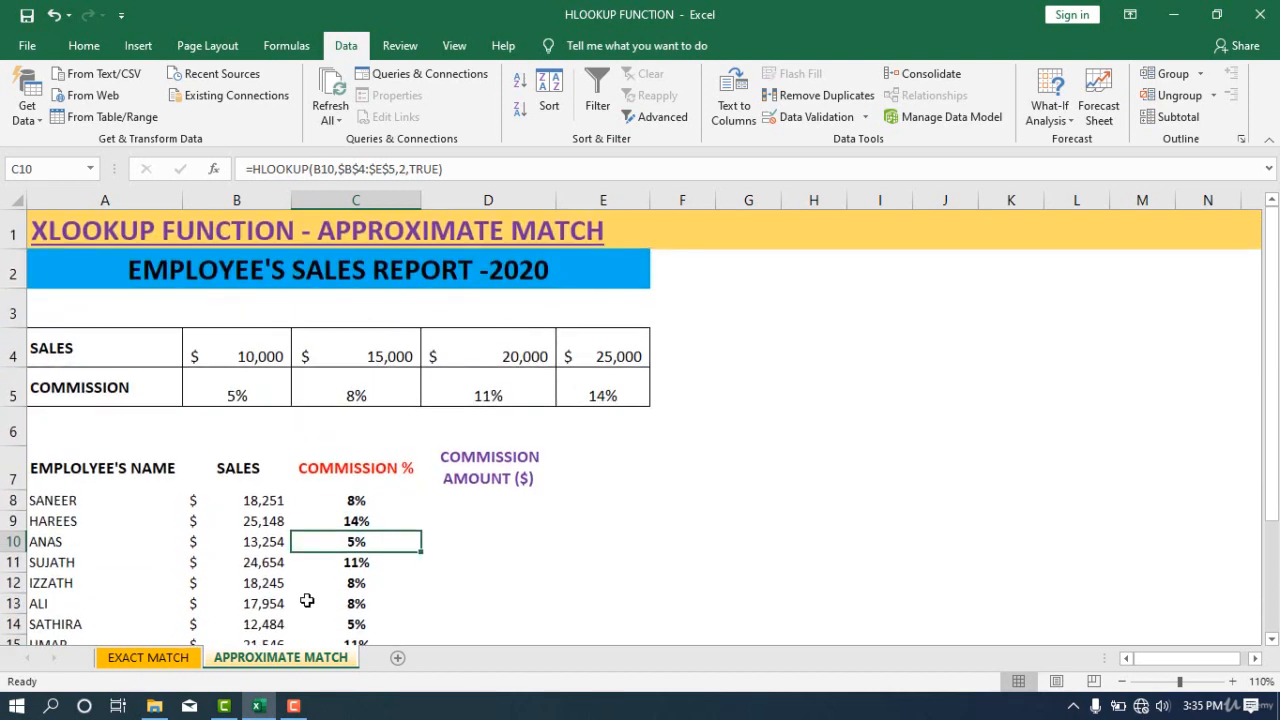
Enter the formula =B8*C8 in D8 to calculate the first employee's commission amount
click(464, 506)
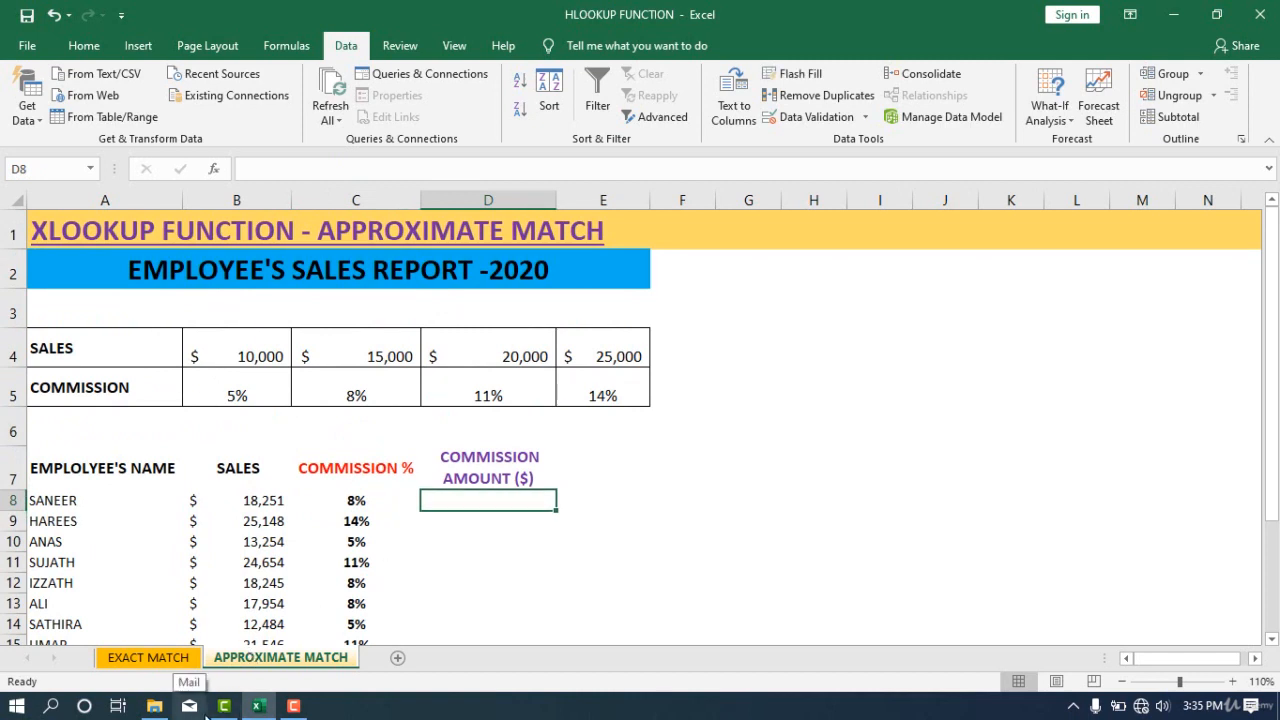
text(=)
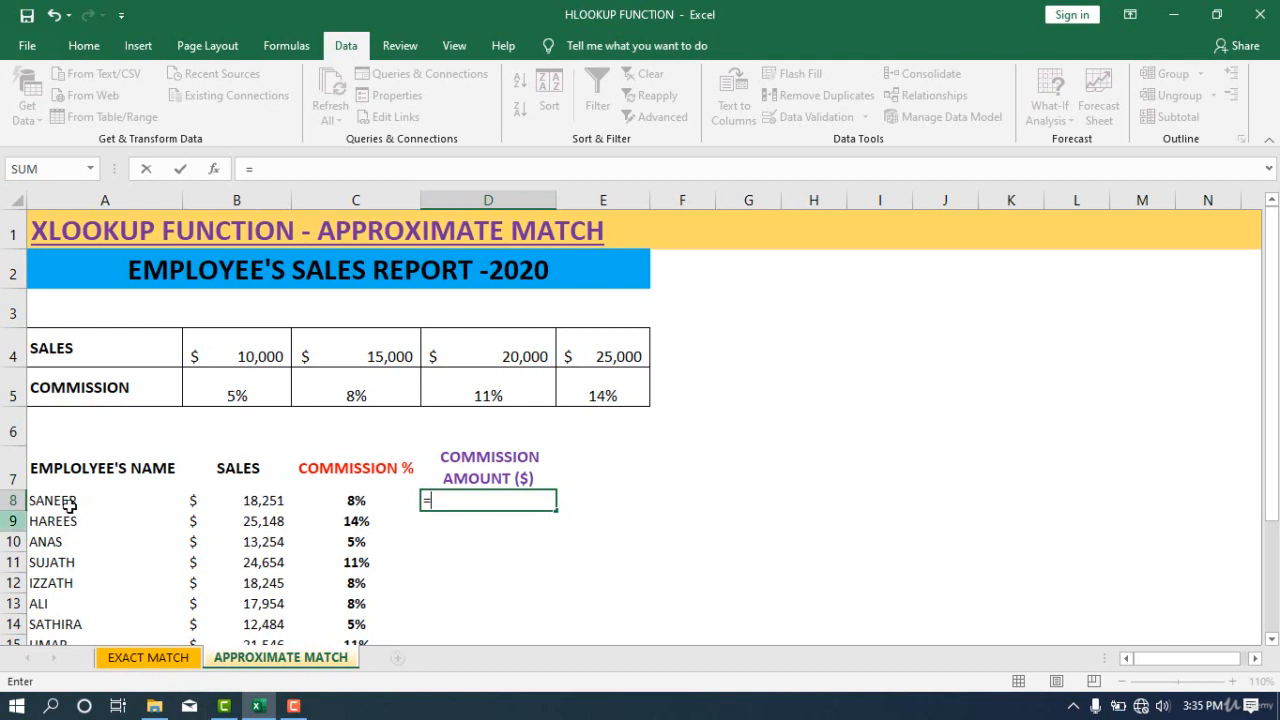
click(250, 502)
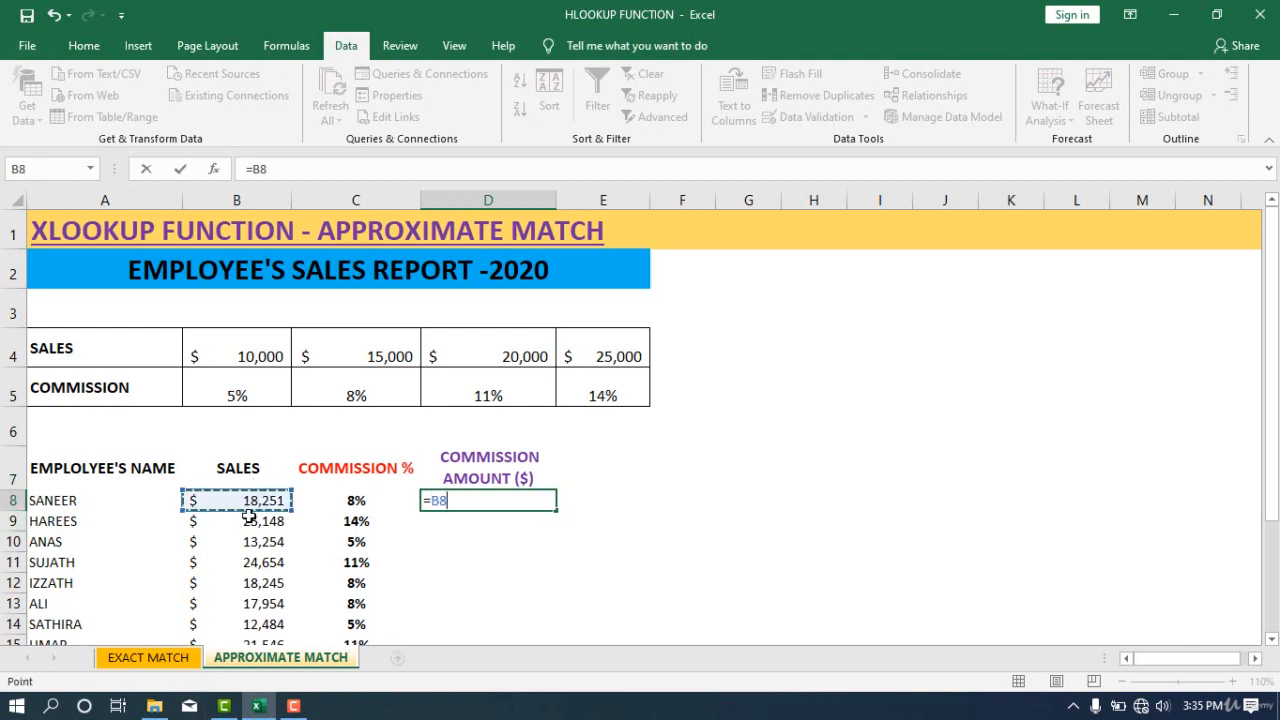
text(*)
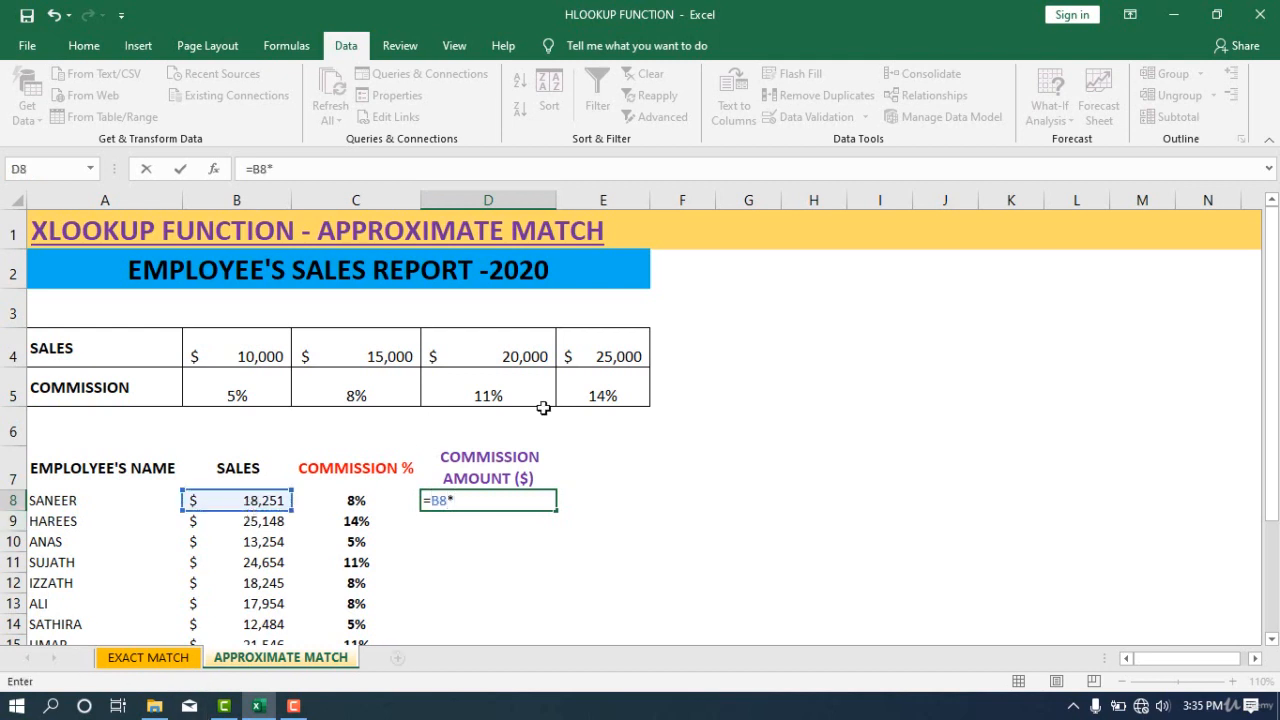
click(355, 500)
key(Return)
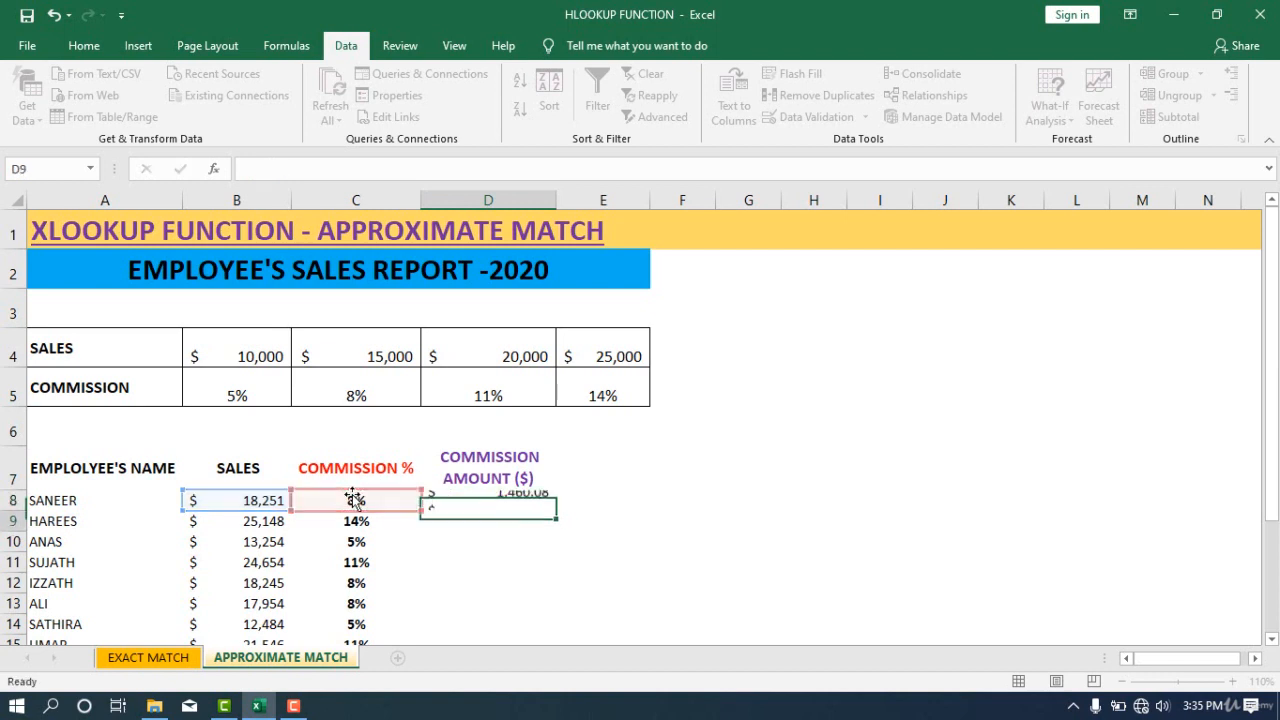
Fill the D8 formula down the COMMISSION AMOUNT ($) column through D27 and review the filled amounts against the commission table
click(469, 503)
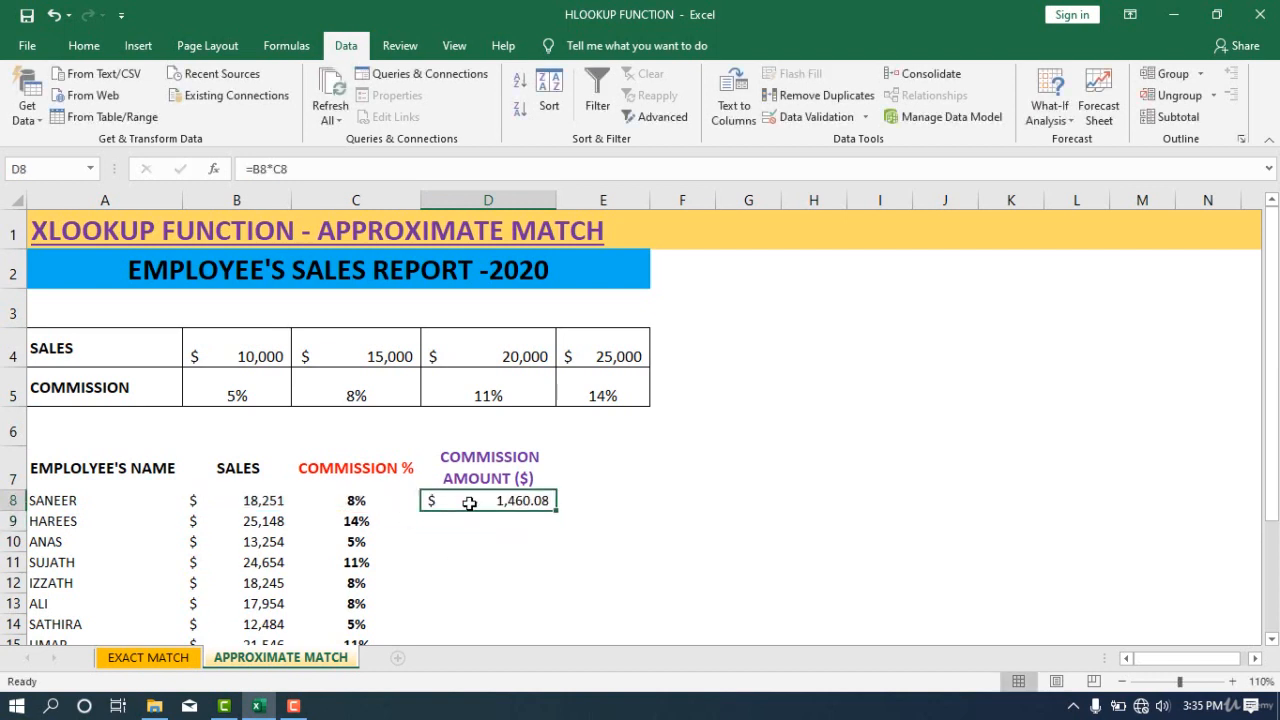
drag(558, 511, 558, 572)
scroll(560, 514, down, 2)
scroll(528, 451, up, 1)
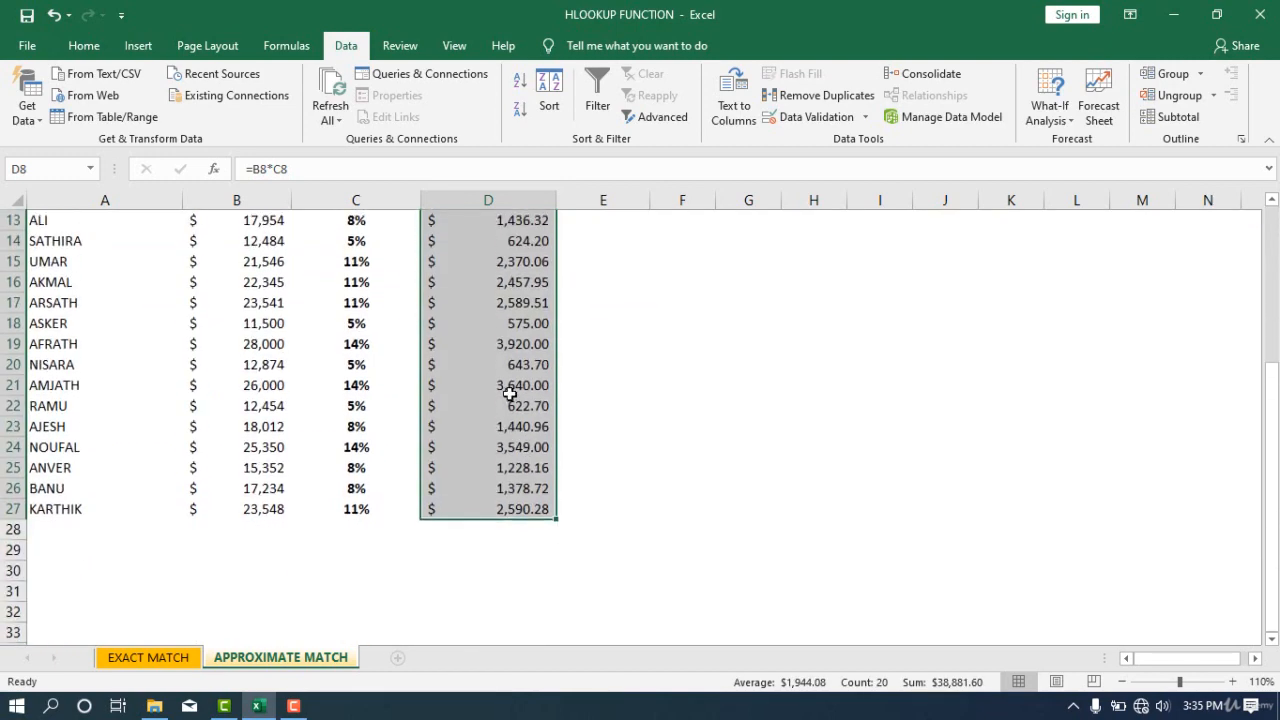
scroll(549, 463, down, 2)
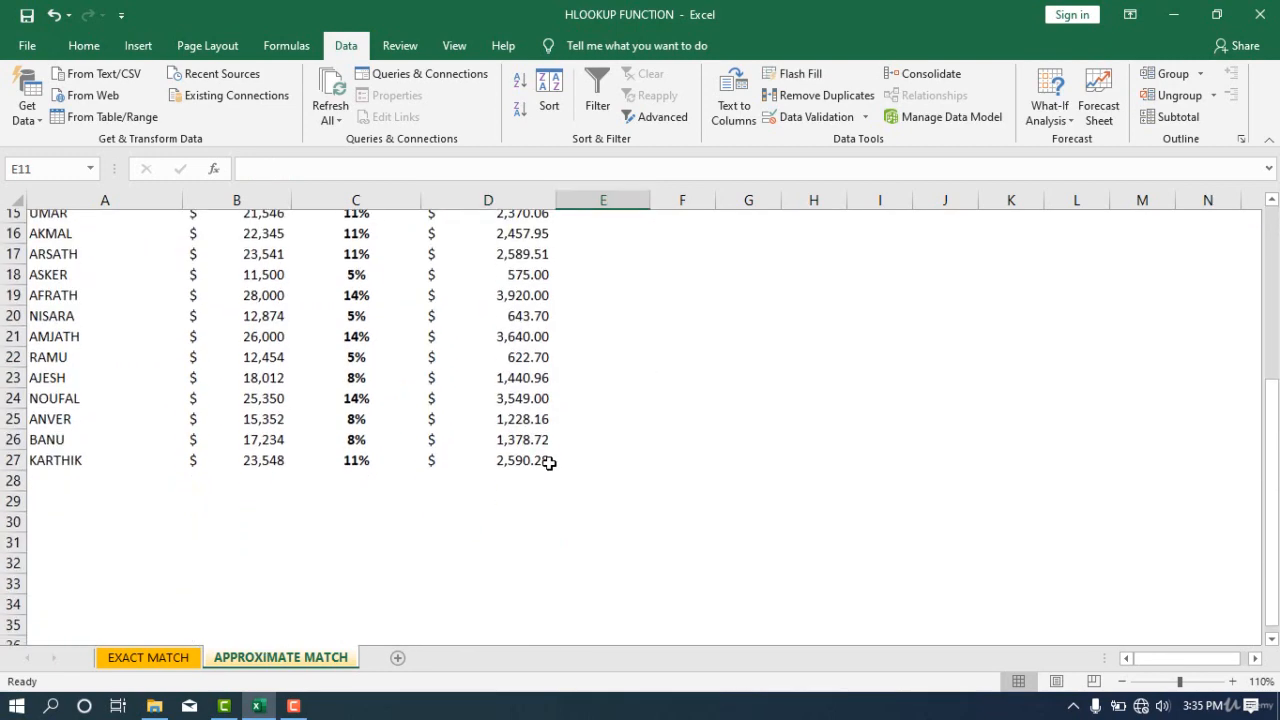
scroll(106, 437, up, 4)
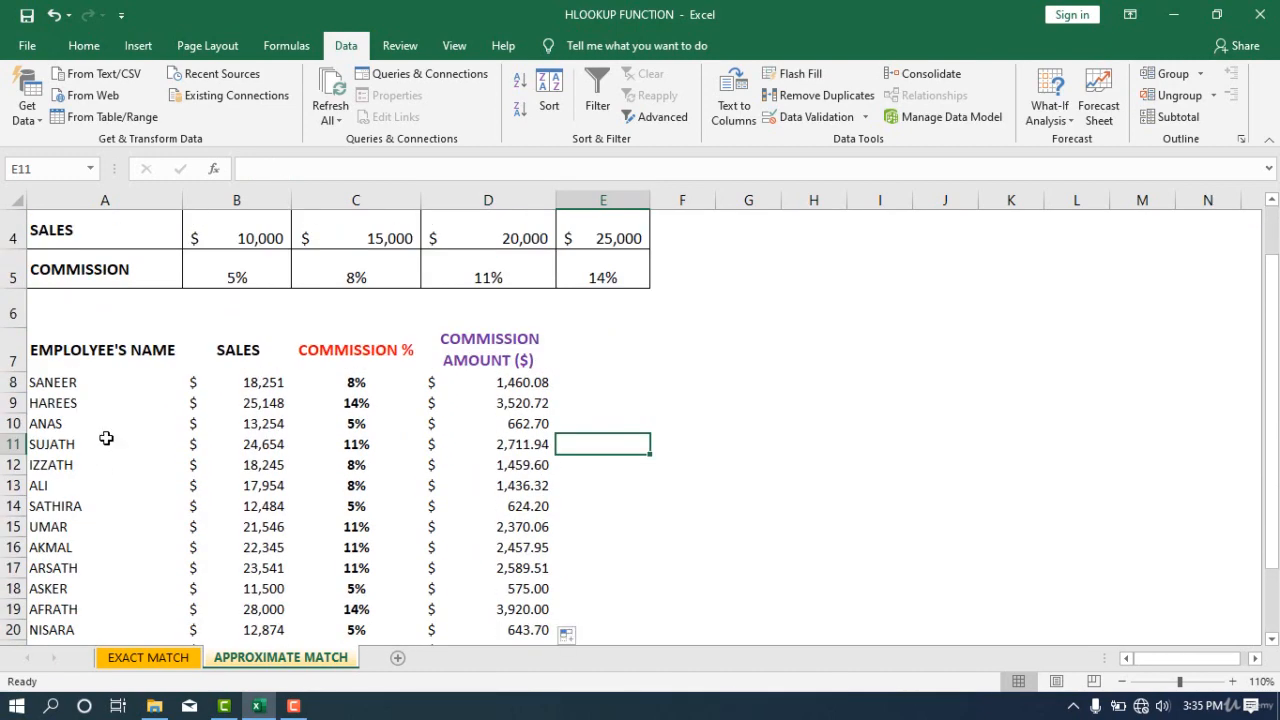
click(741, 400)
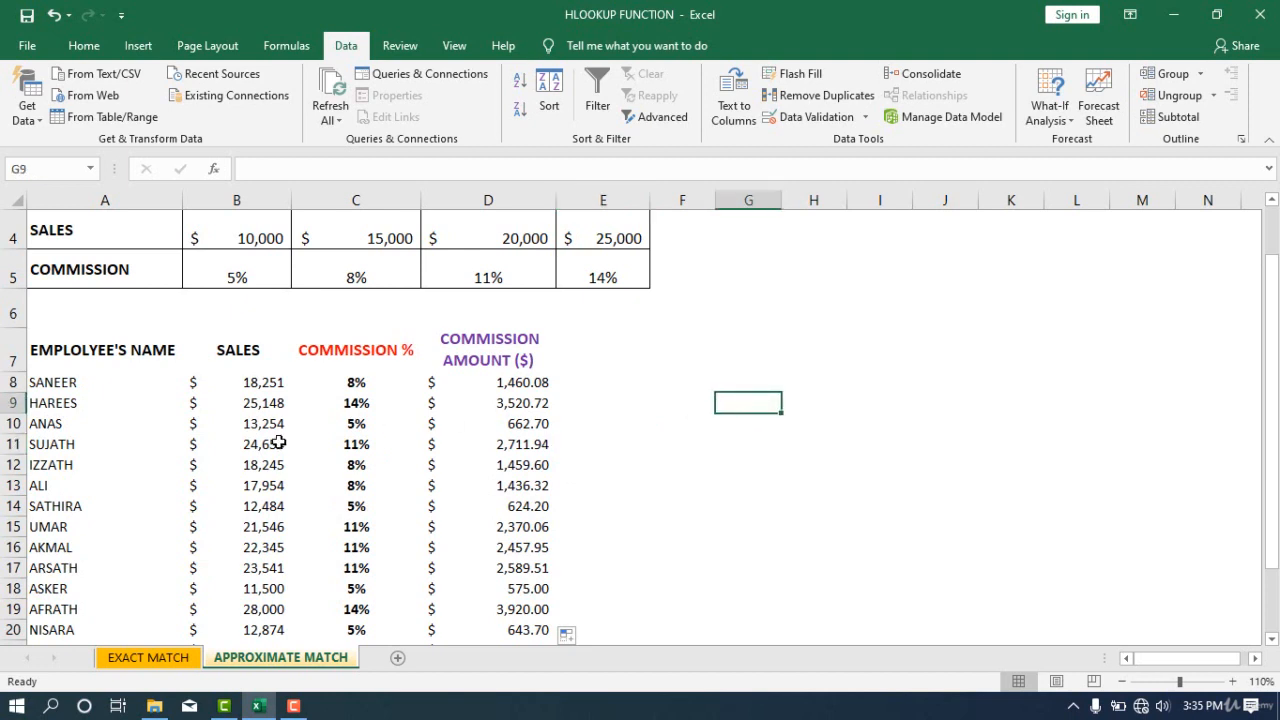
scroll(277, 437, up, 2)
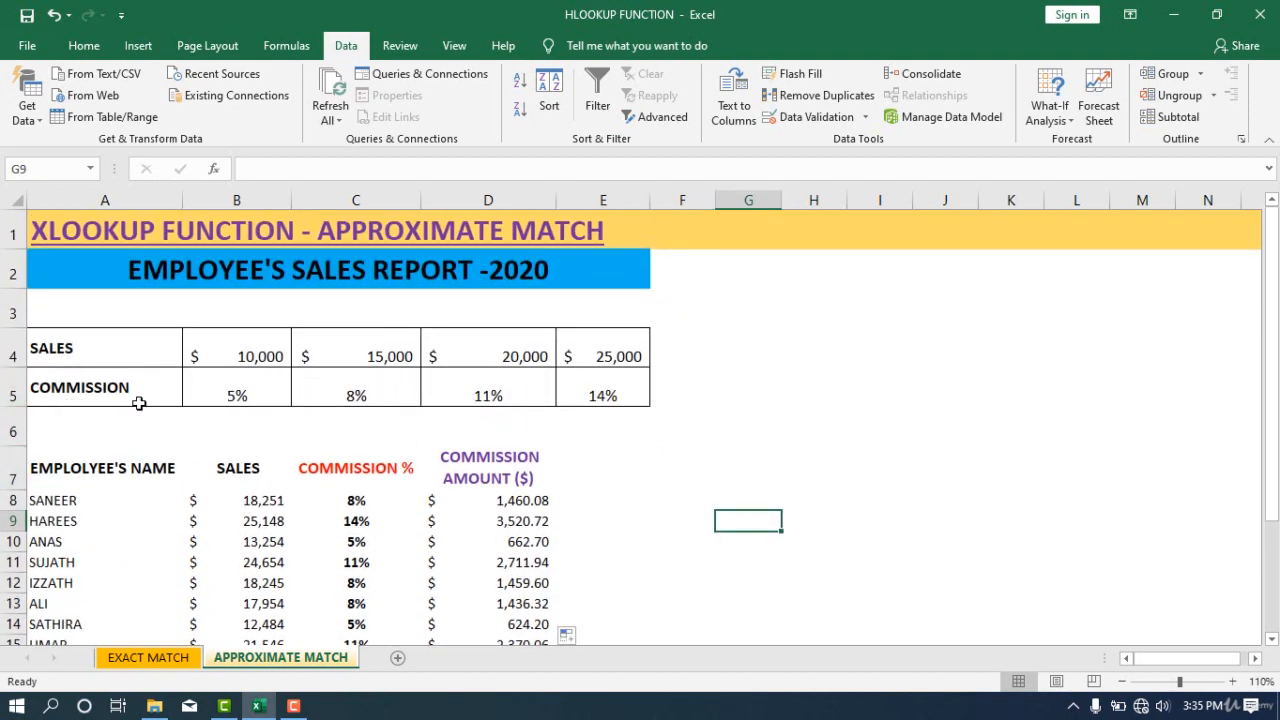
scroll(340, 510, down, 2)
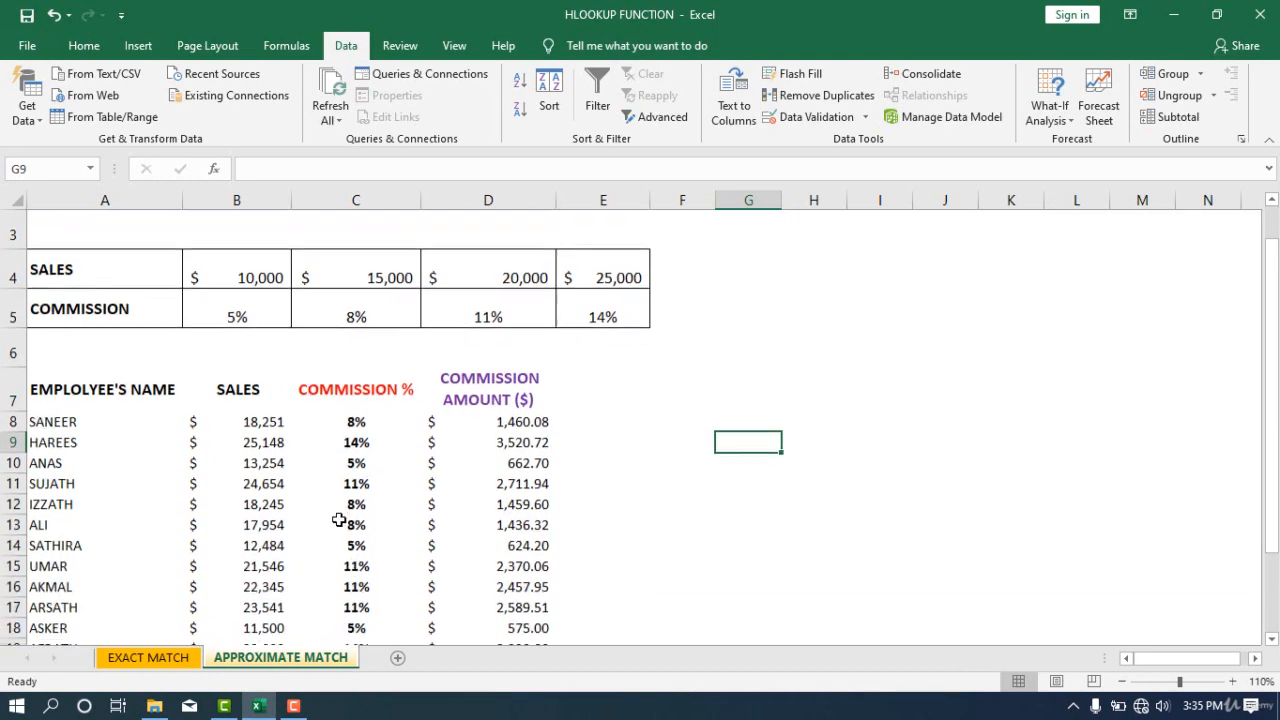
scroll(340, 517, up, 2)
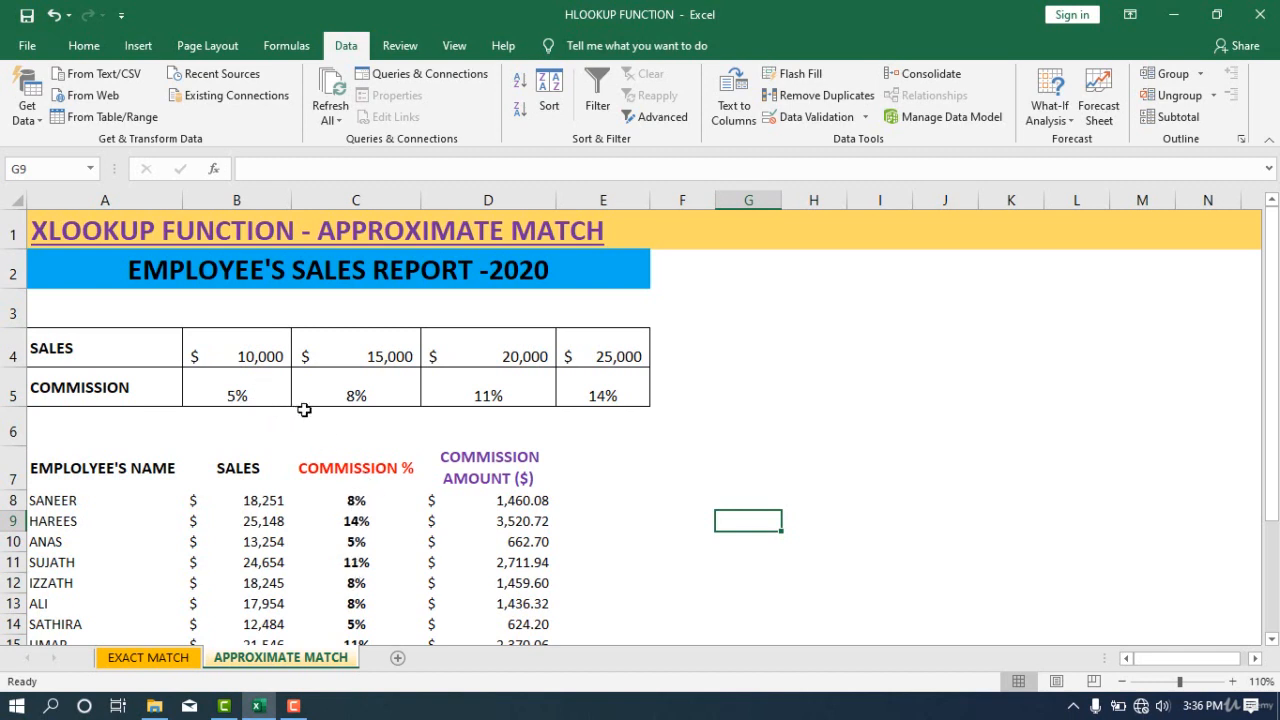
Set the commission rates in B5:E5 to 10%, 20%, 30% and 40%, and check the employees' recalculated commissions down to row 27
click(240, 398)
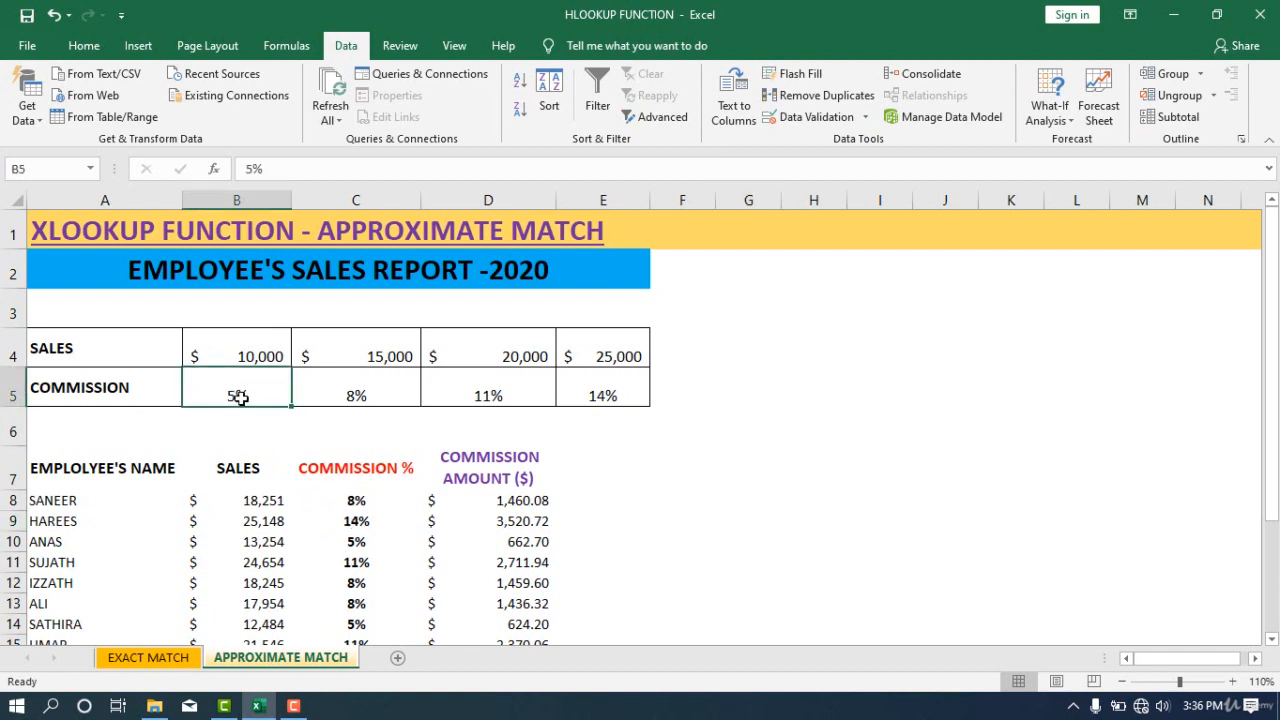
text(10)
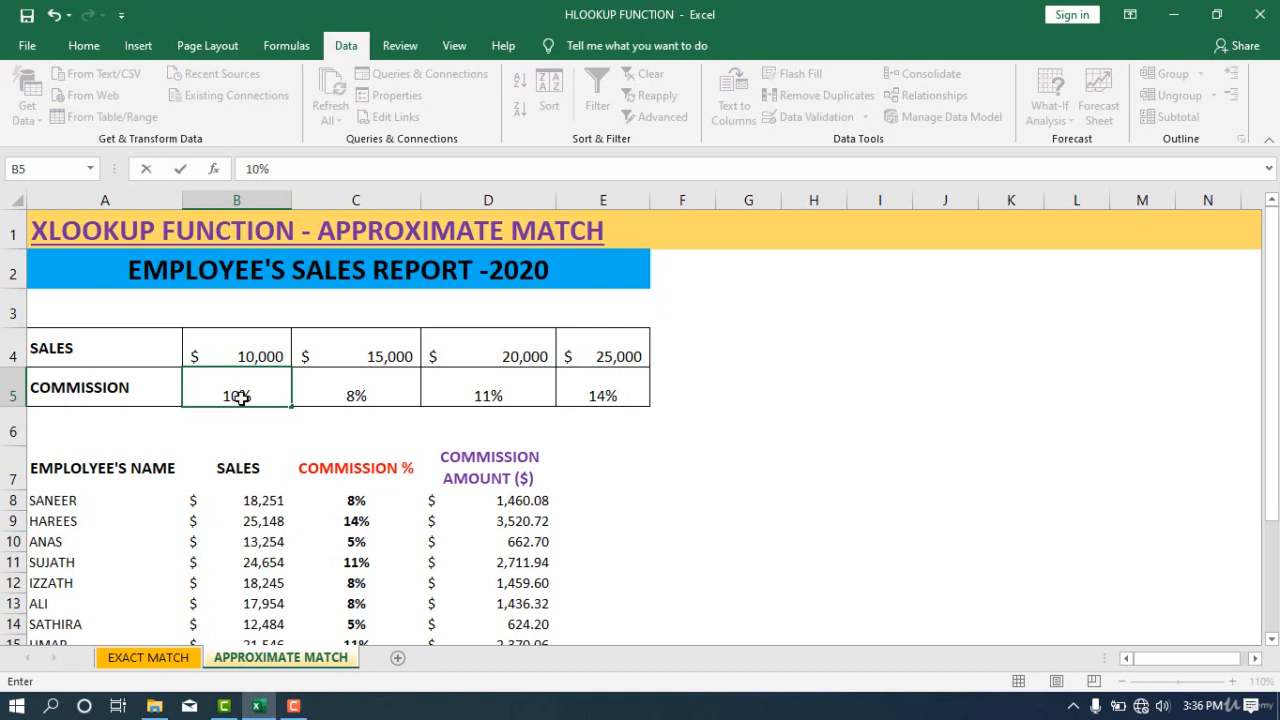
key(Tab)
text(20)
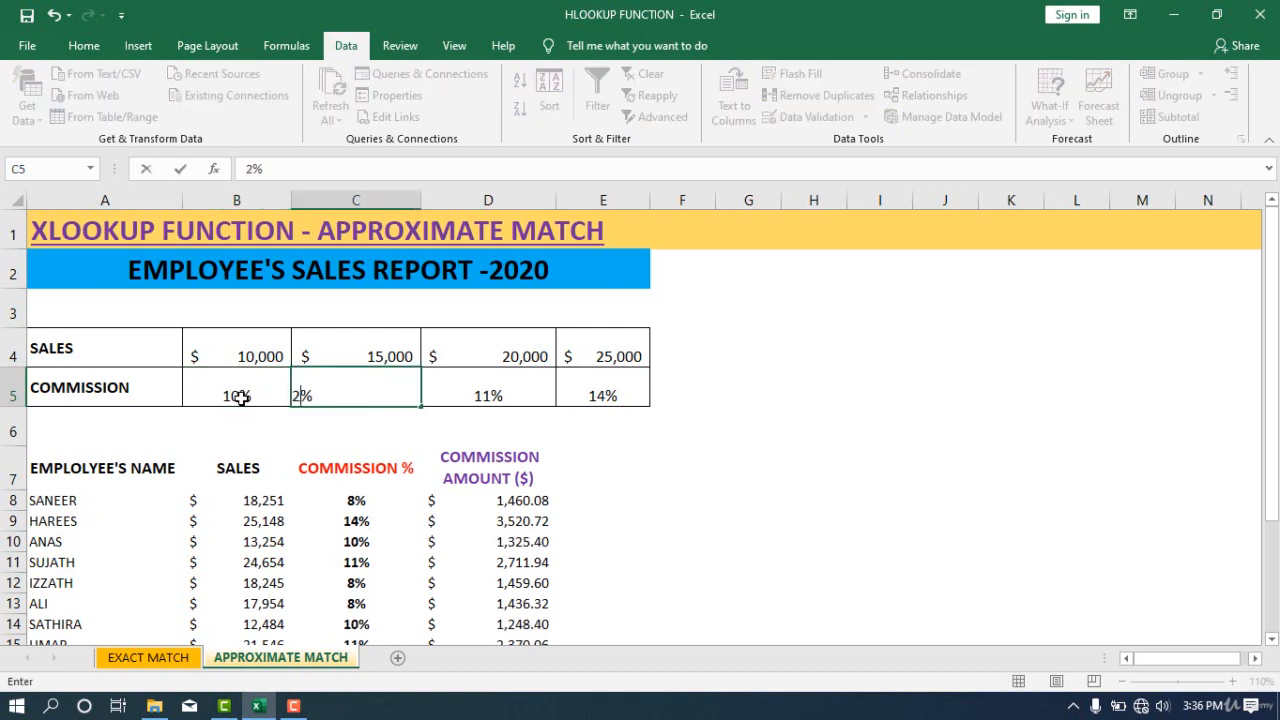
key(Tab)
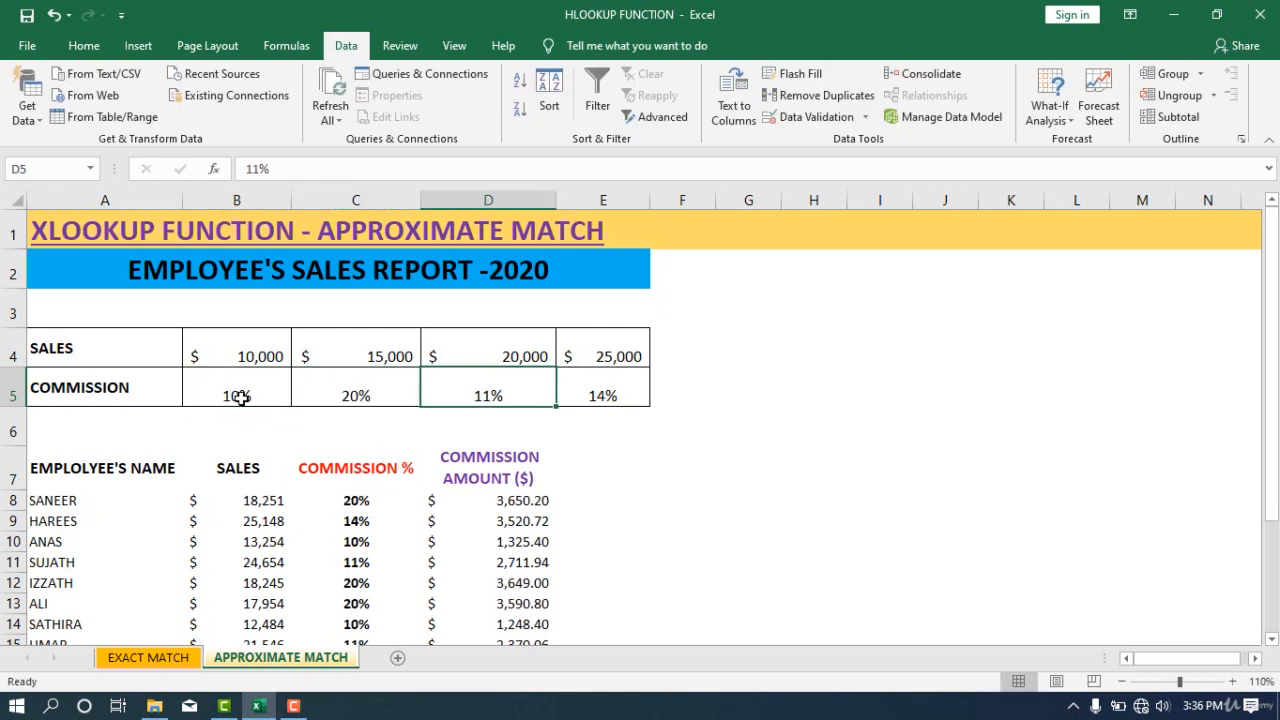
text(30)
key(Tab)
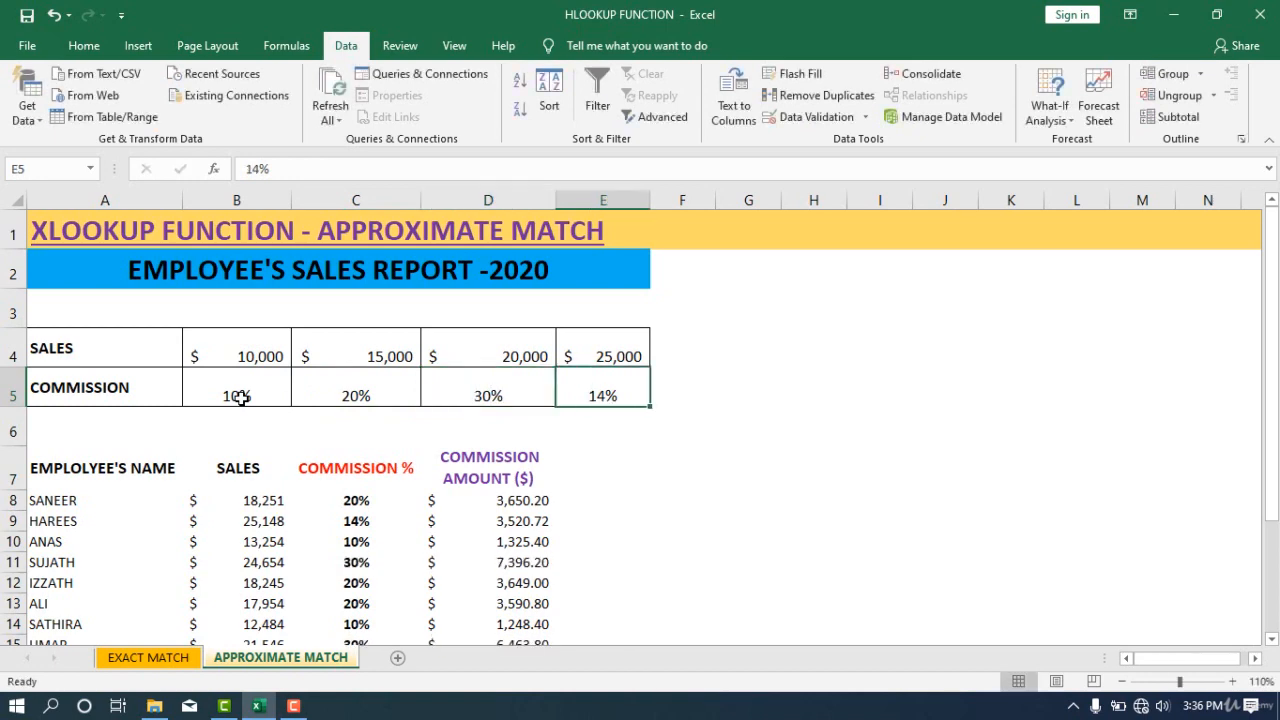
text(40)
key(Return)
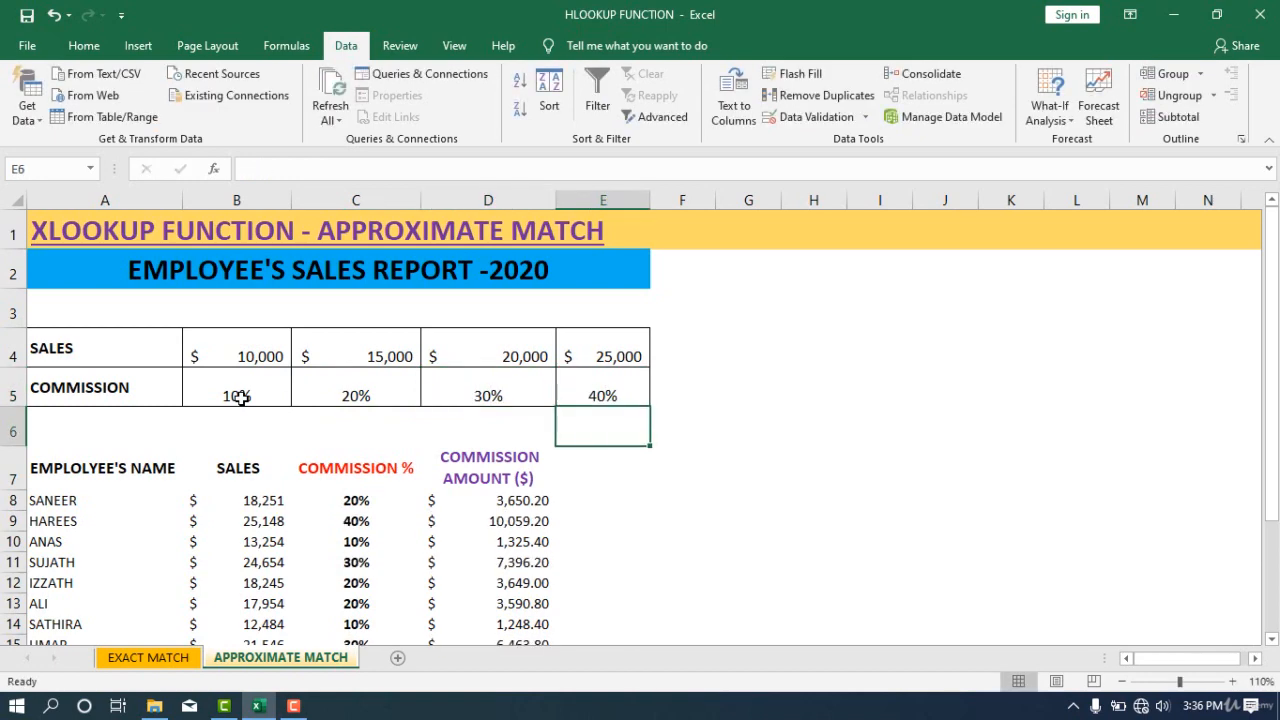
scroll(366, 529, down, 5)
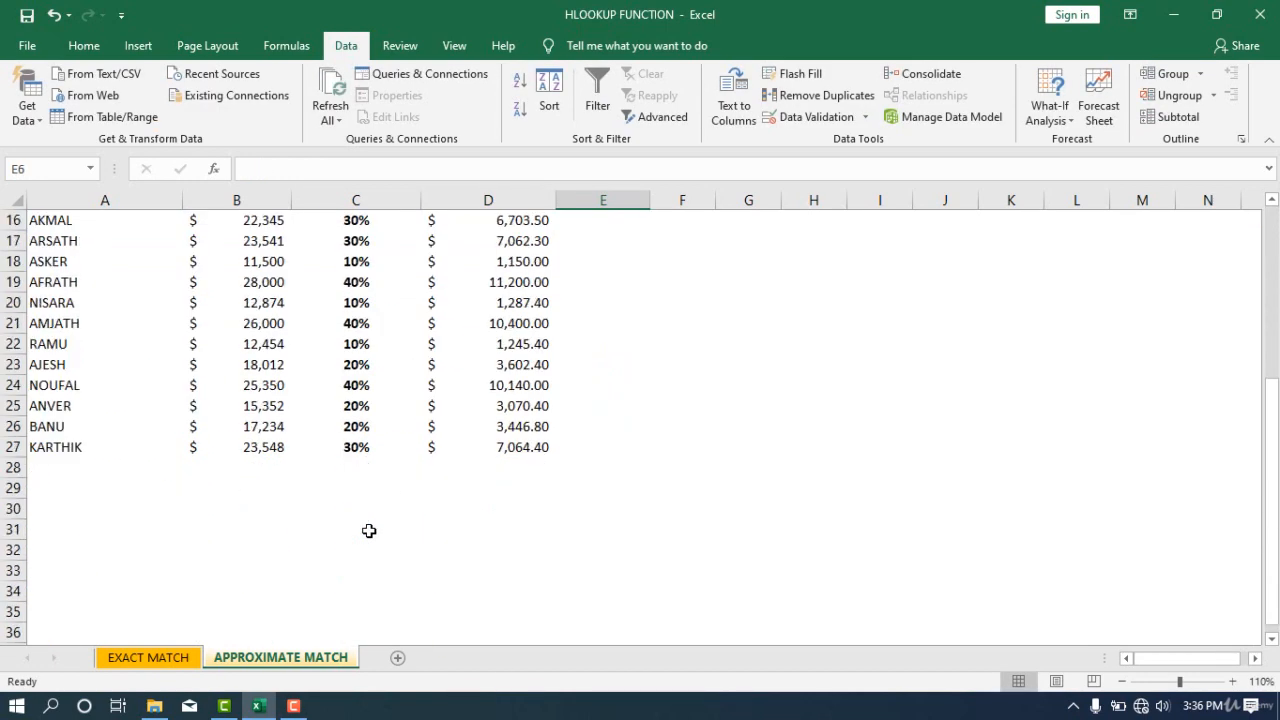
scroll(366, 529, up, 4)
scroll(366, 530, up, 1)
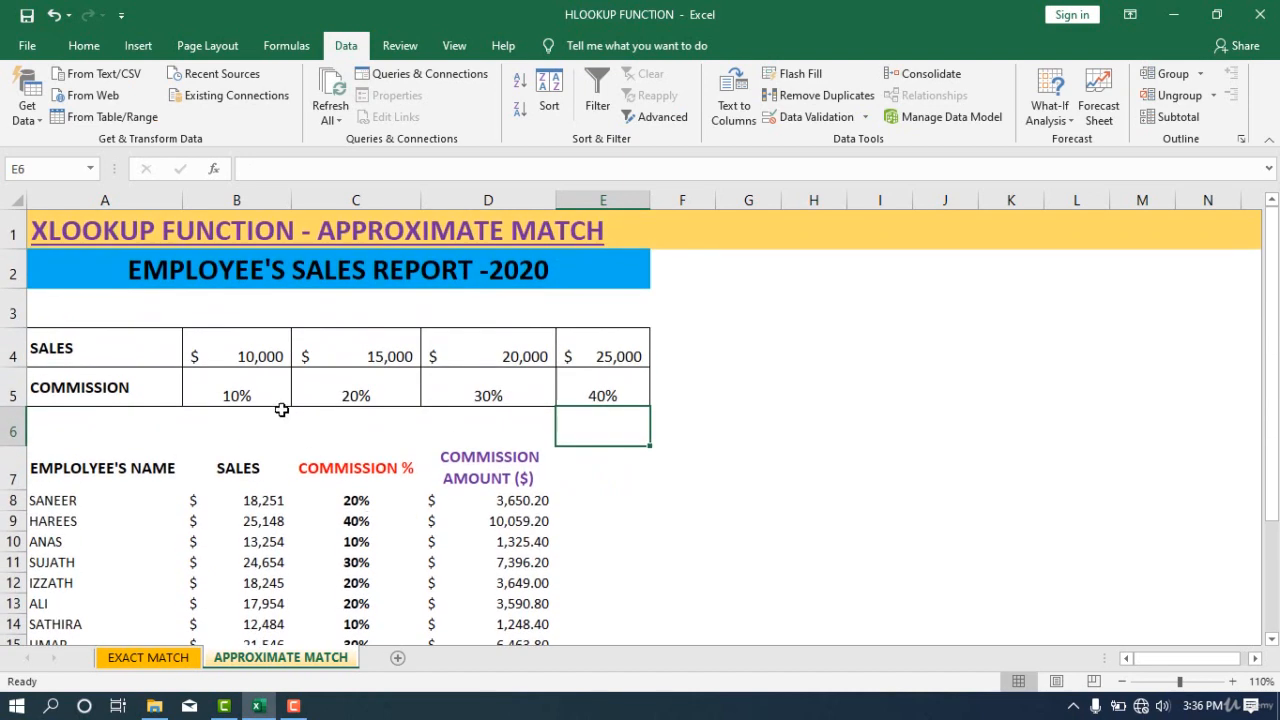
Set the commission rates in B5:E5 back to 5%, 8%, 11% and 14%
click(245, 396)
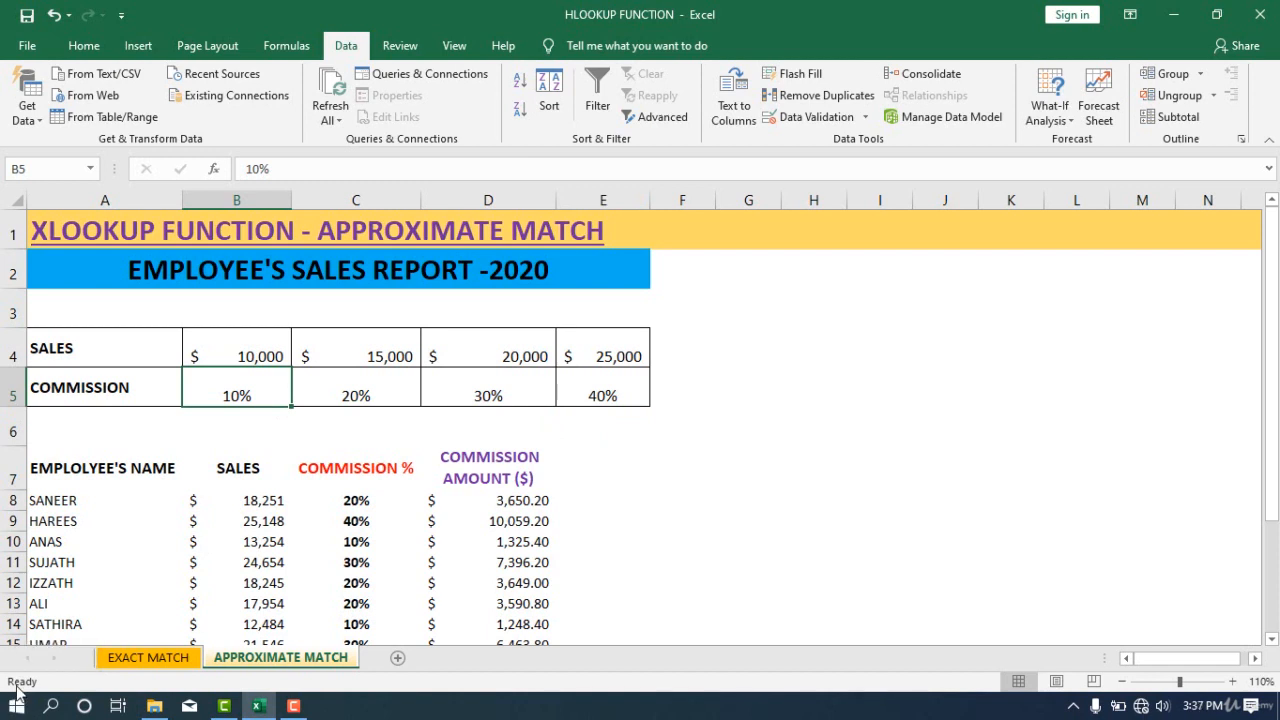
text(5)
key(Tab)
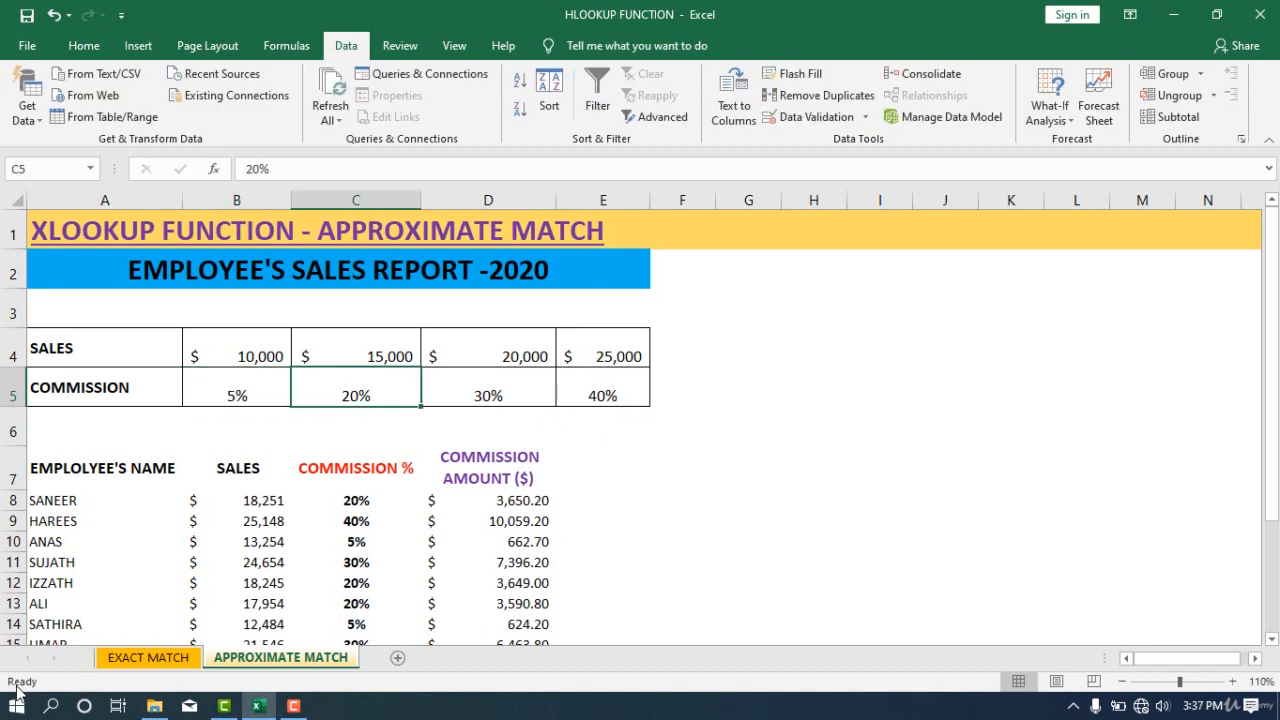
text(8)
key(Tab)
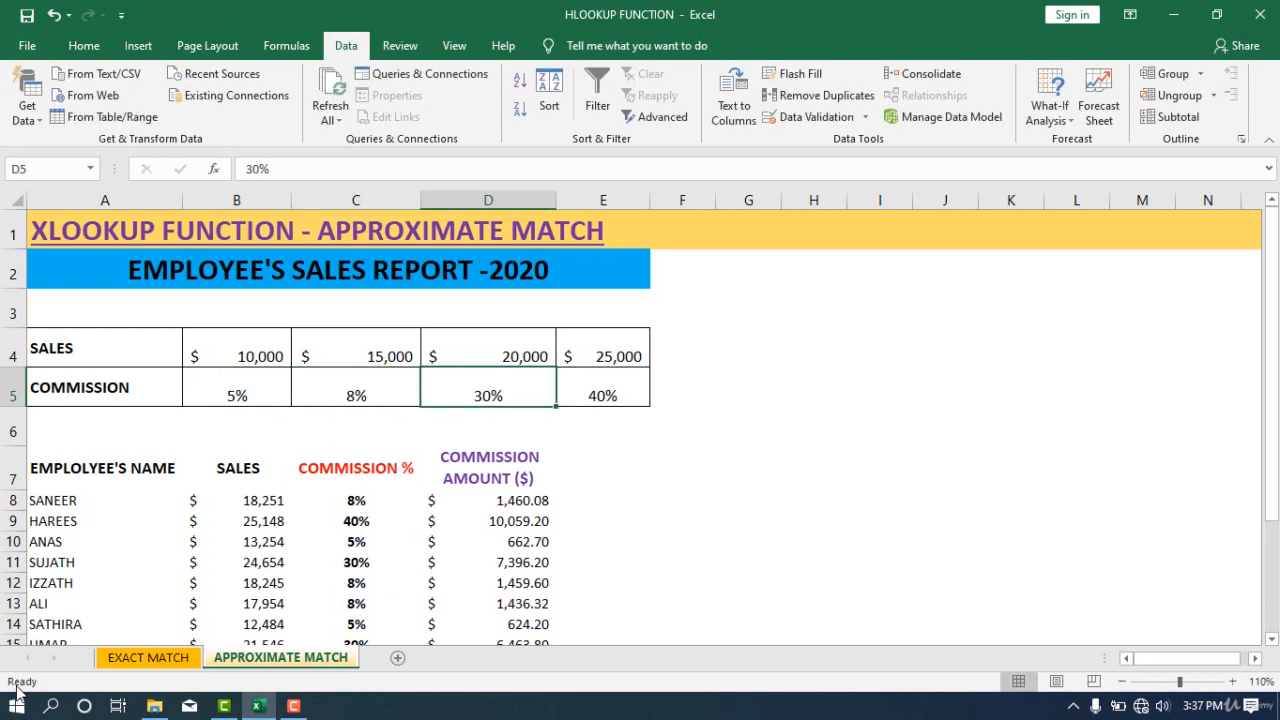
text(11)
key(Tab)
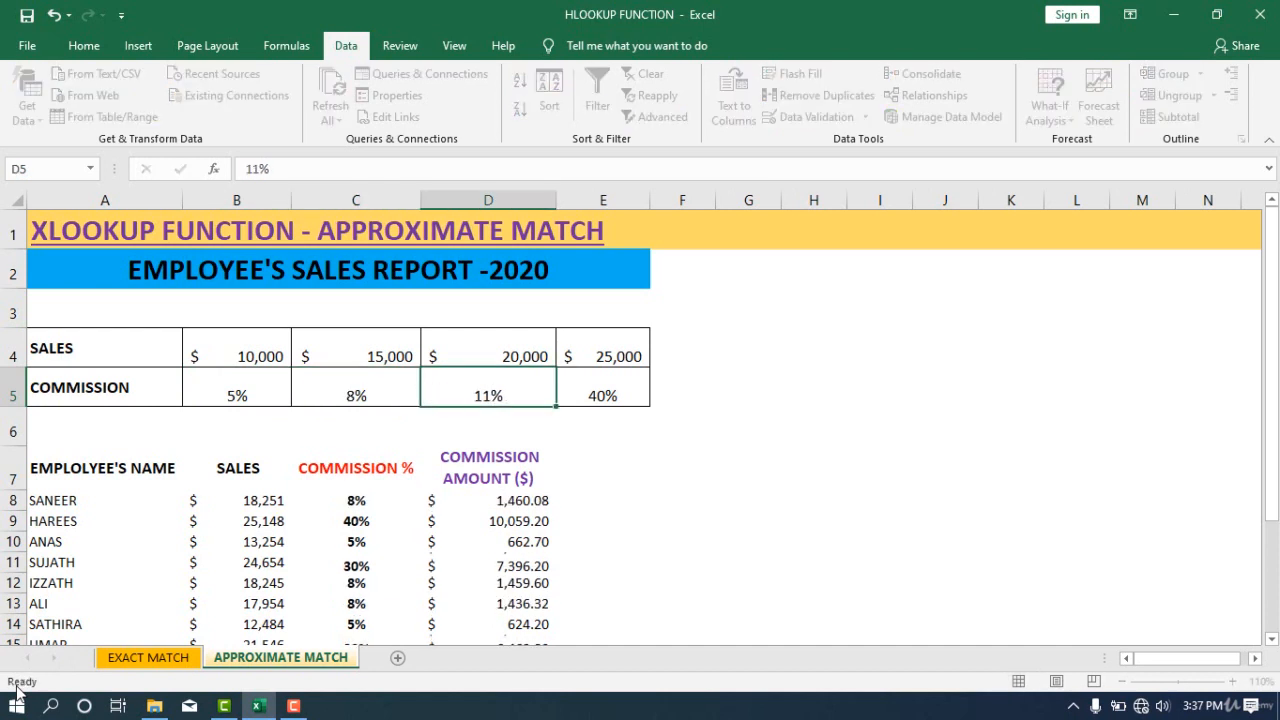
text(14)
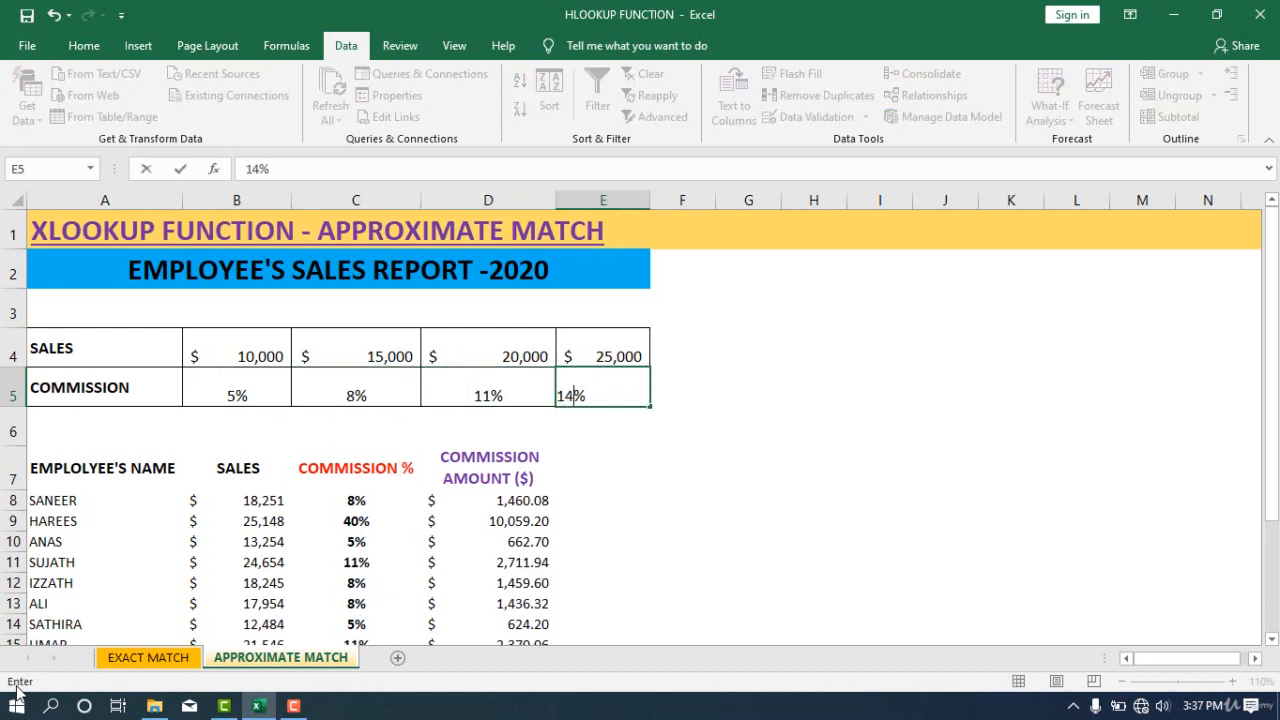
key(Return)
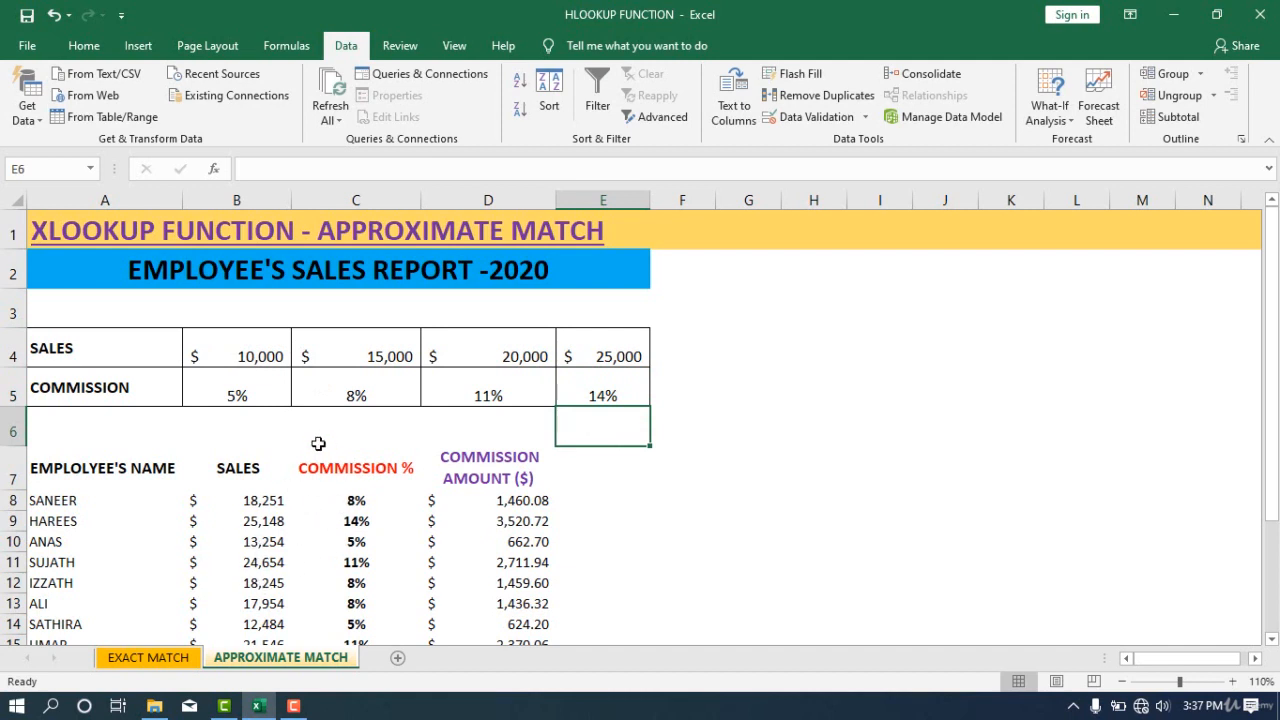
click(255, 398)
scroll(257, 405, down, 1)
scroll(180, 355, up, 1)
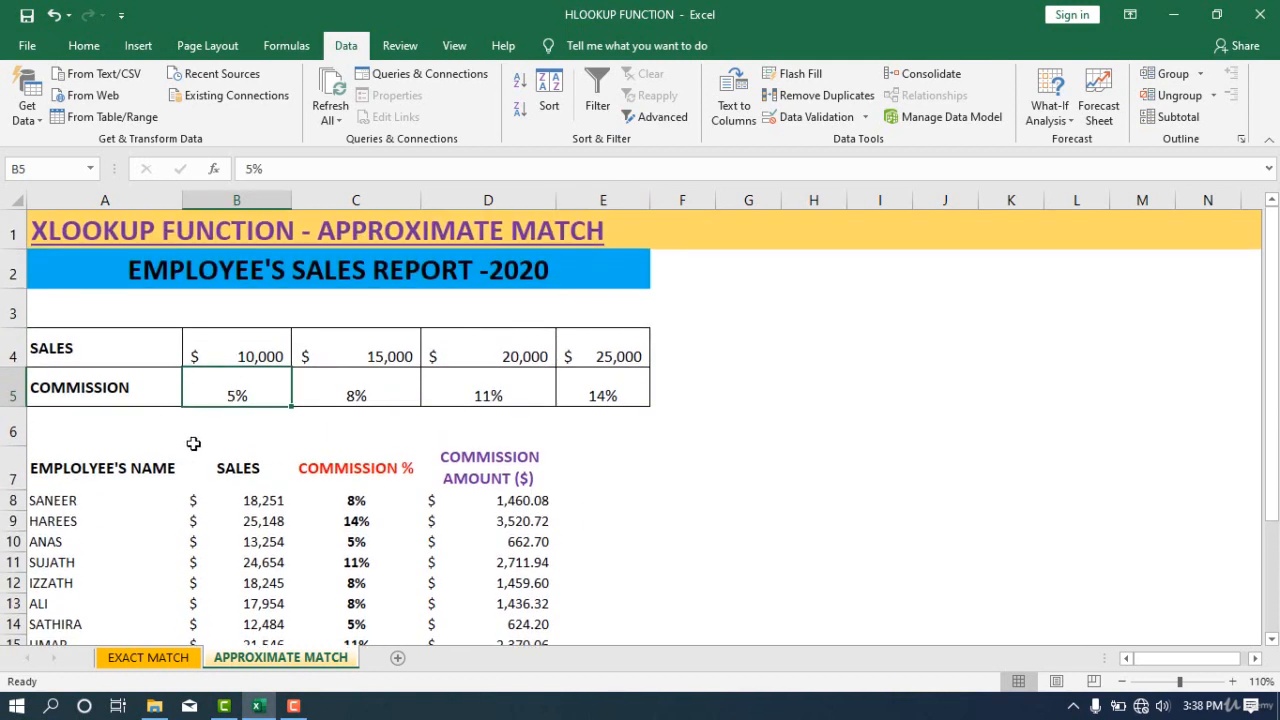
scroll(193, 443, down, 1)
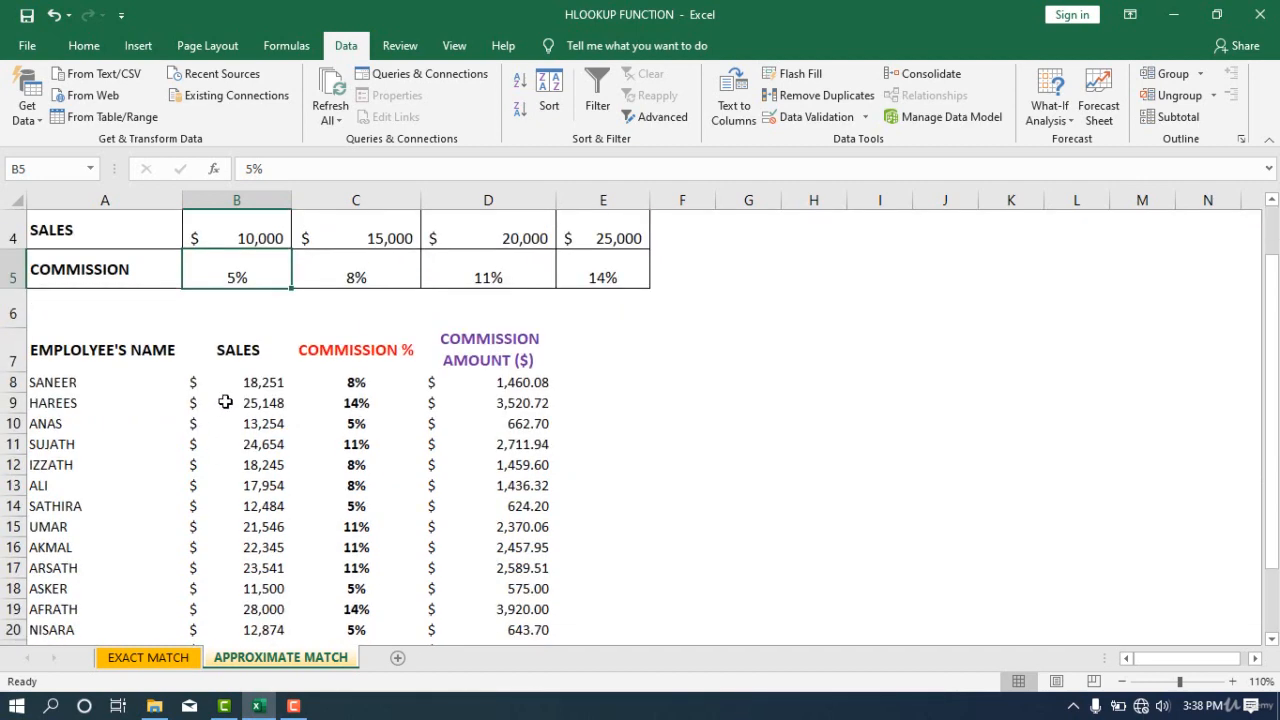
scroll(227, 402, up, 1)
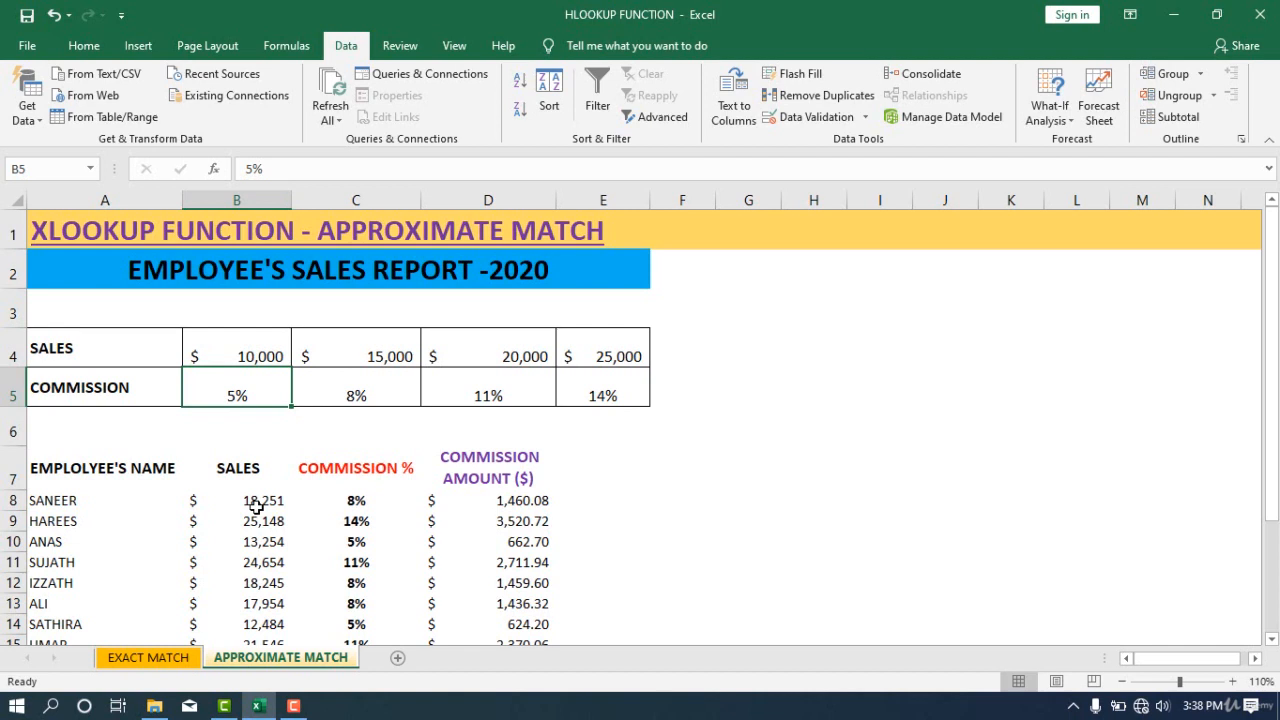
Try a sales value of 5000 in B8 to test an amount below the lowest threshold, and undo the entry
click(257, 507)
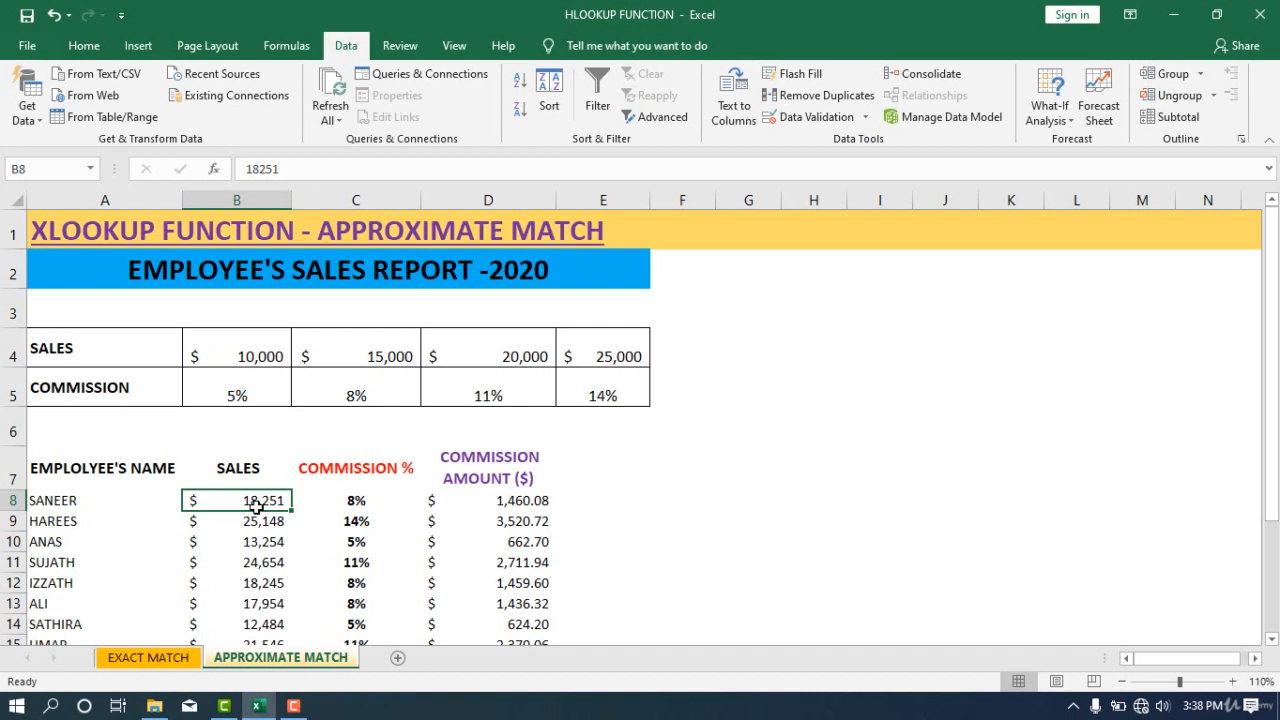
text(5000)
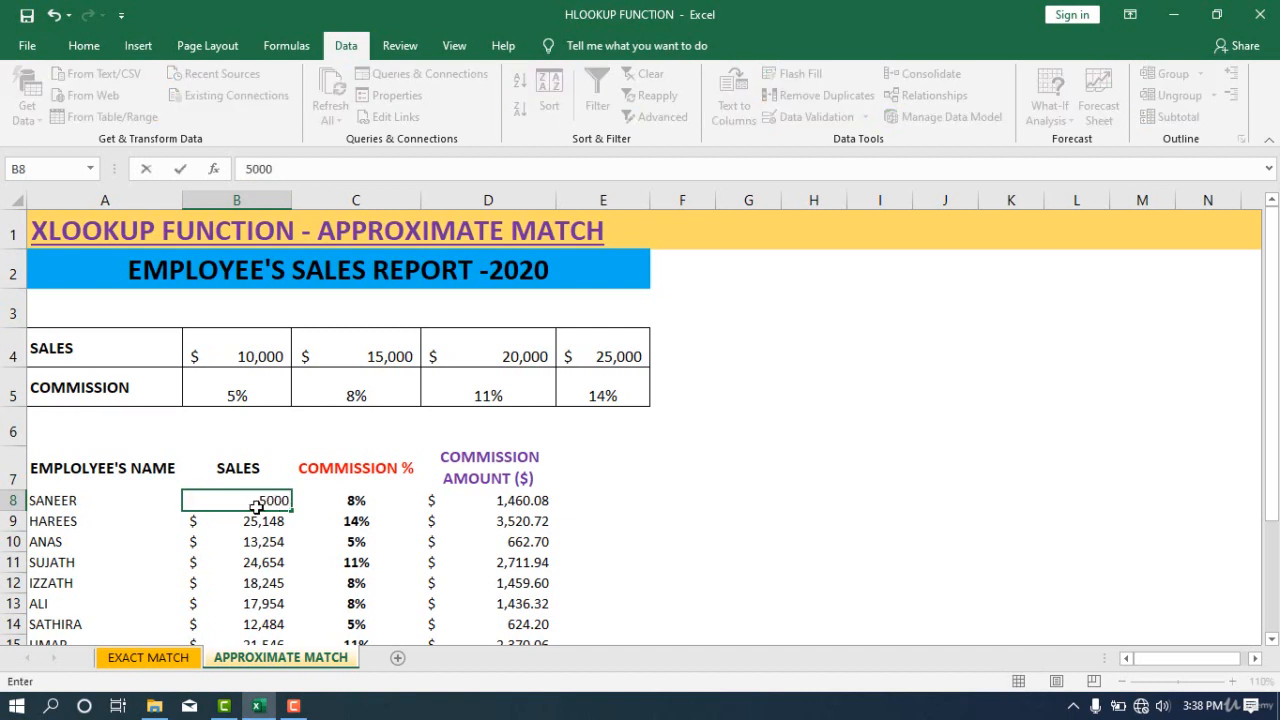
key(Return)
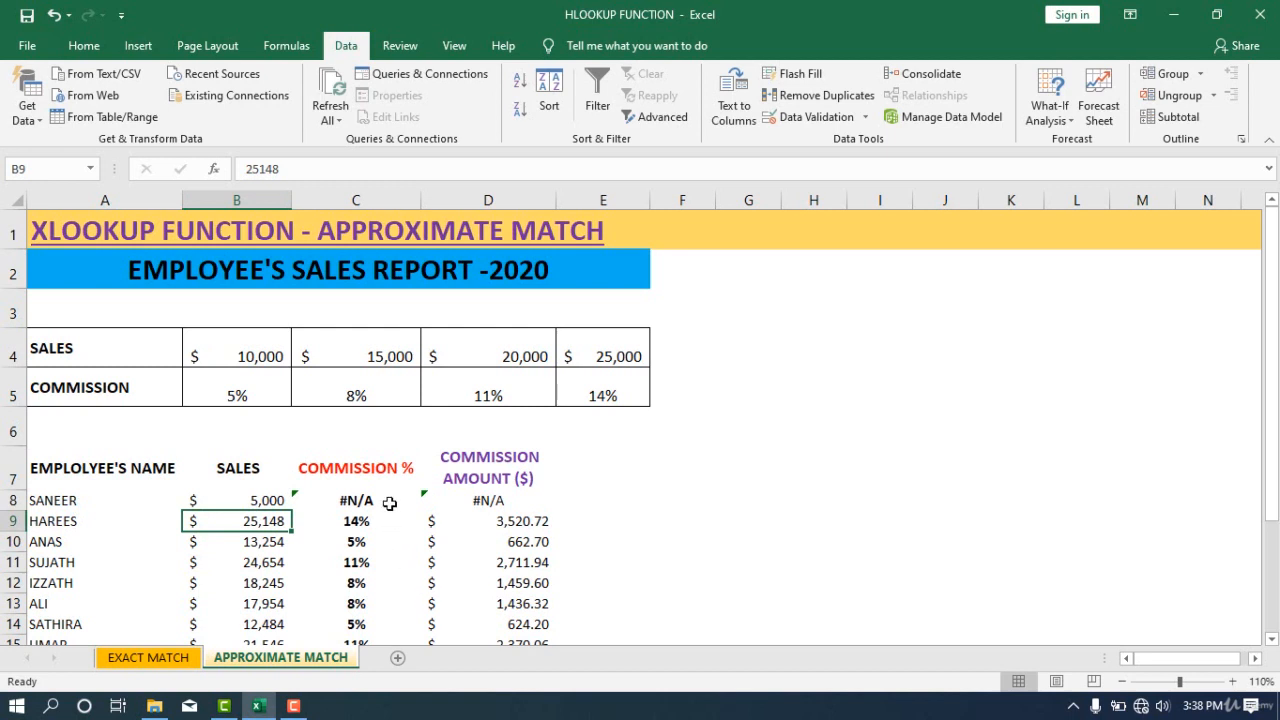
click(254, 498)
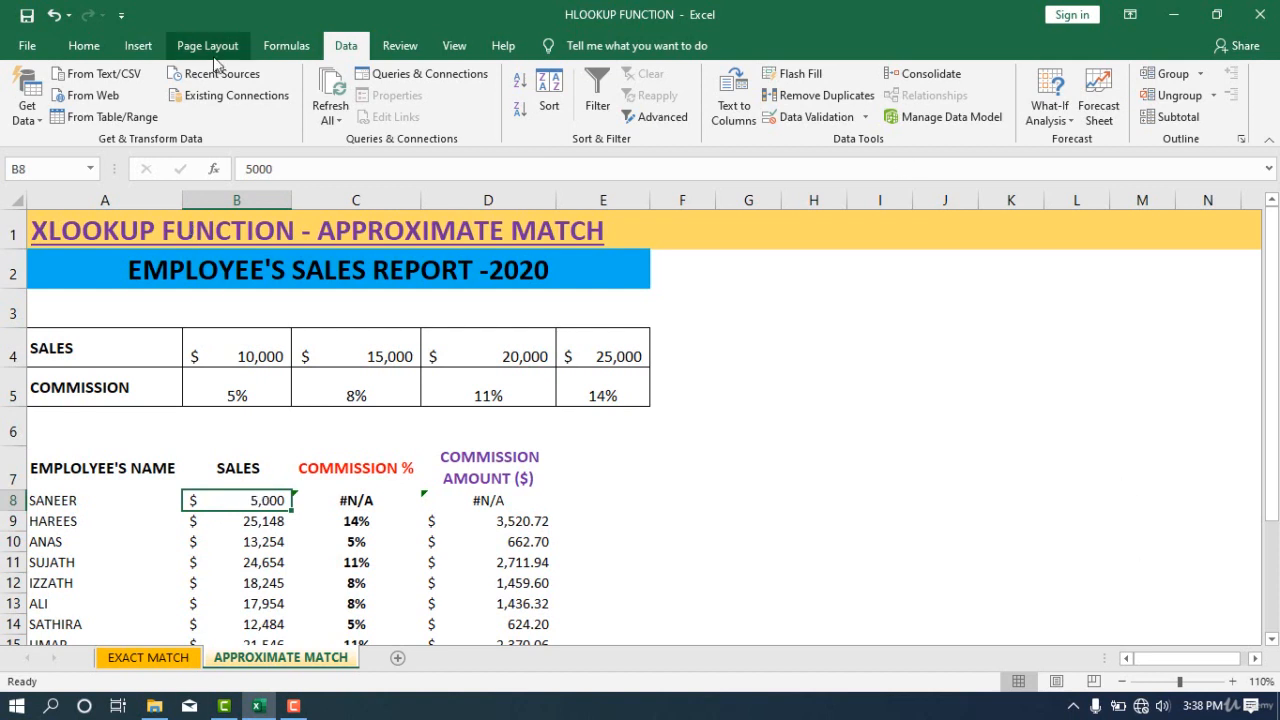
click(53, 18)
click(796, 488)
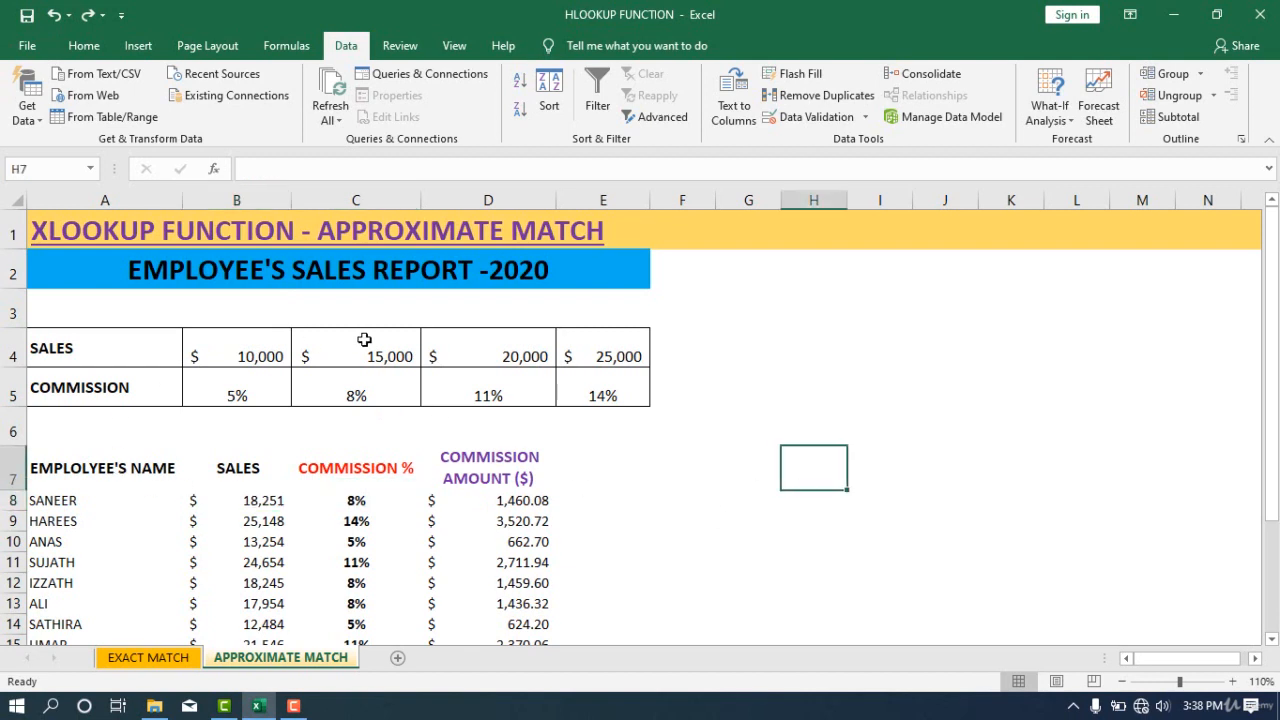
click(272, 350)
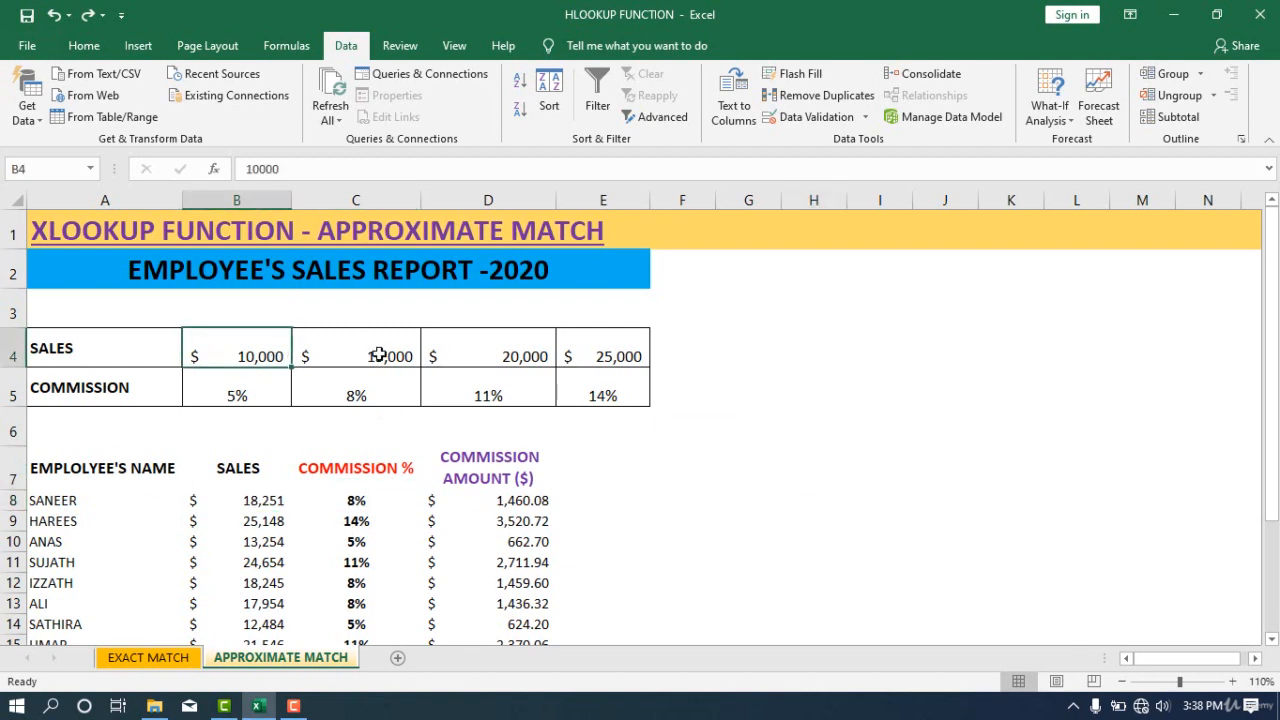
click(378, 354)
click(283, 354)
click(385, 349)
click(440, 352)
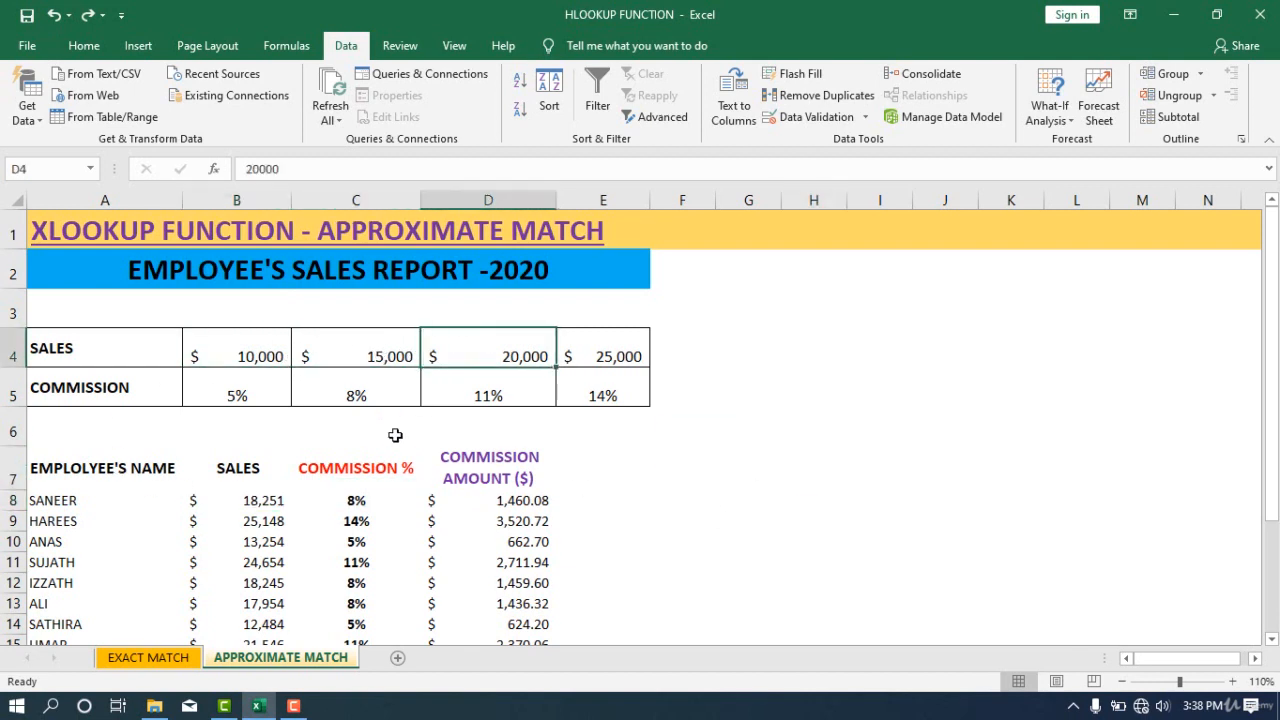